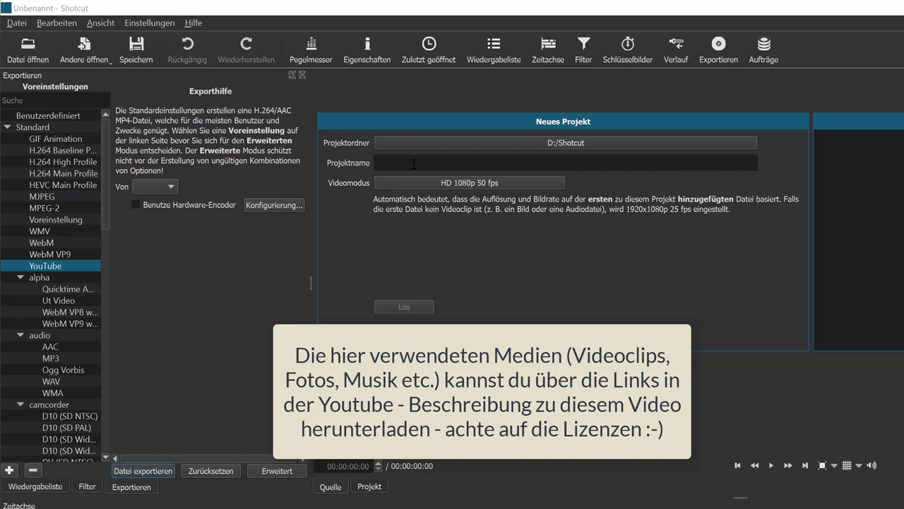
# Create a new project named 04 in D:/Shotcut with the HD 1080p 50 fps video mode.
pyautogui.click(405, 163)
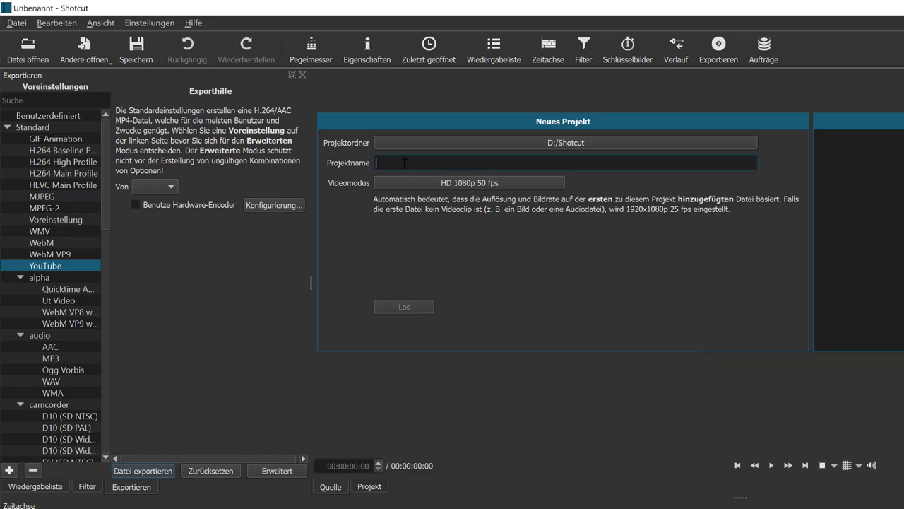
pyautogui.write('04')
pyautogui.click(404, 308)
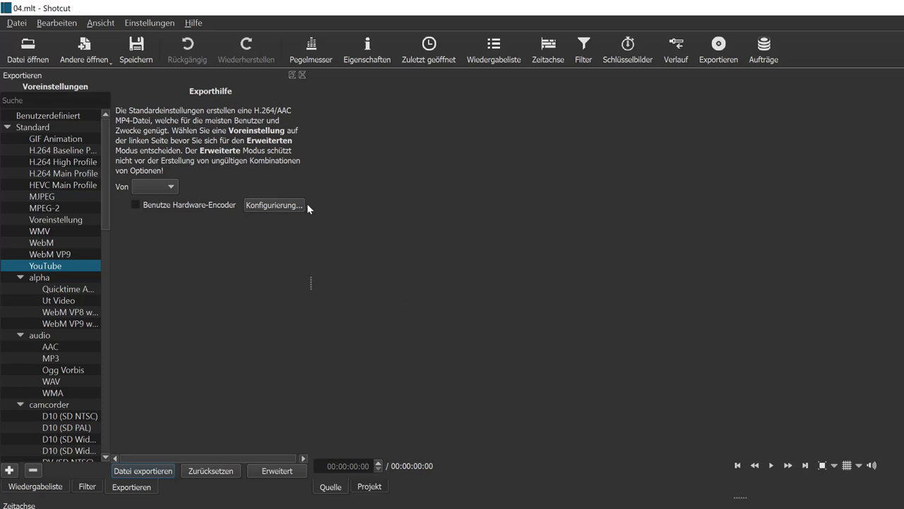
# Import all six media files from the Material_2019/04/Lernvideo folder into the playlist and pause the playback.
pyautogui.click(29, 46)
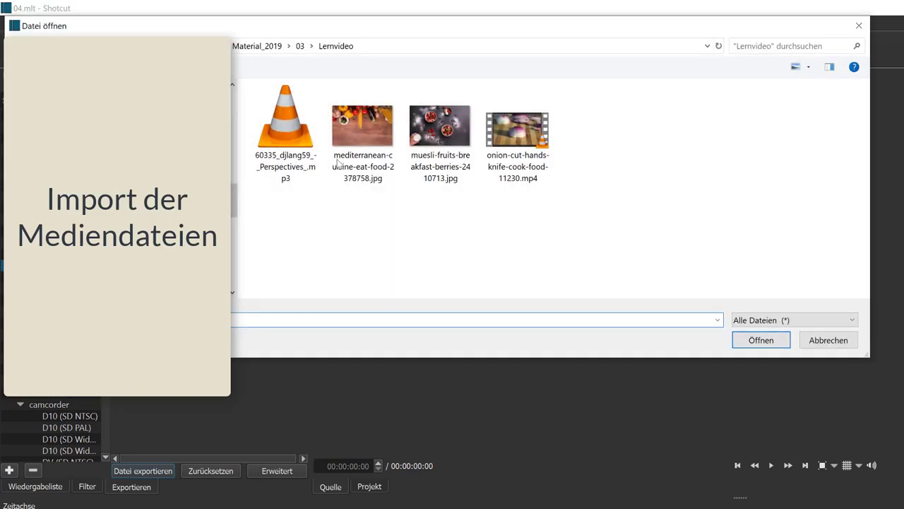
pyautogui.click(257, 46)
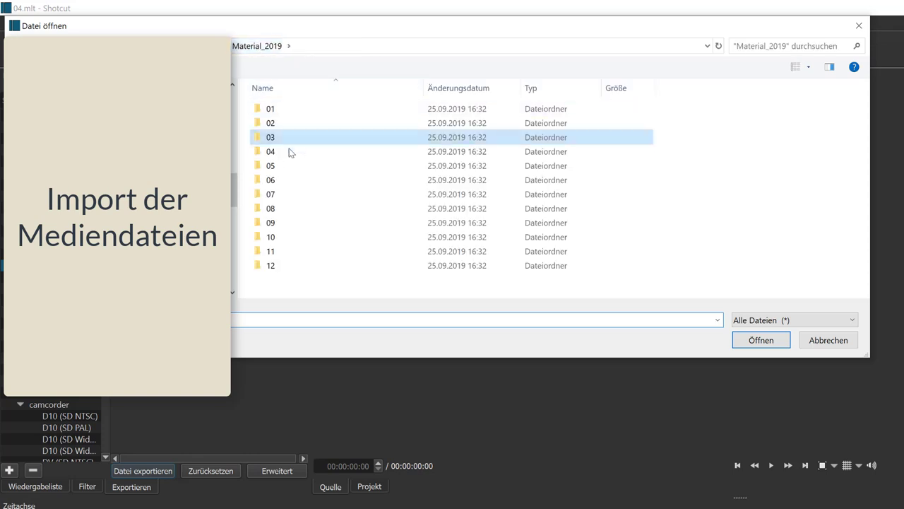
pyautogui.doubleClick(285, 154)
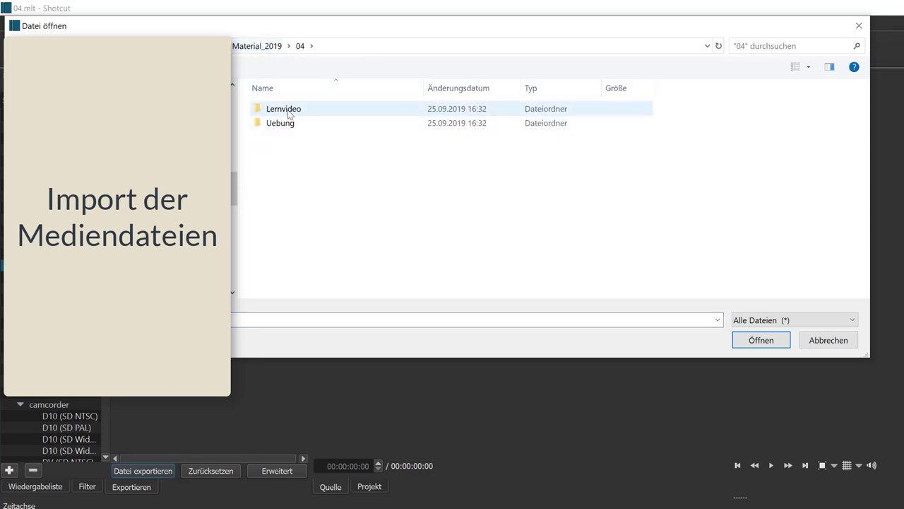
pyautogui.doubleClick(289, 112)
pyautogui.click(289, 111)
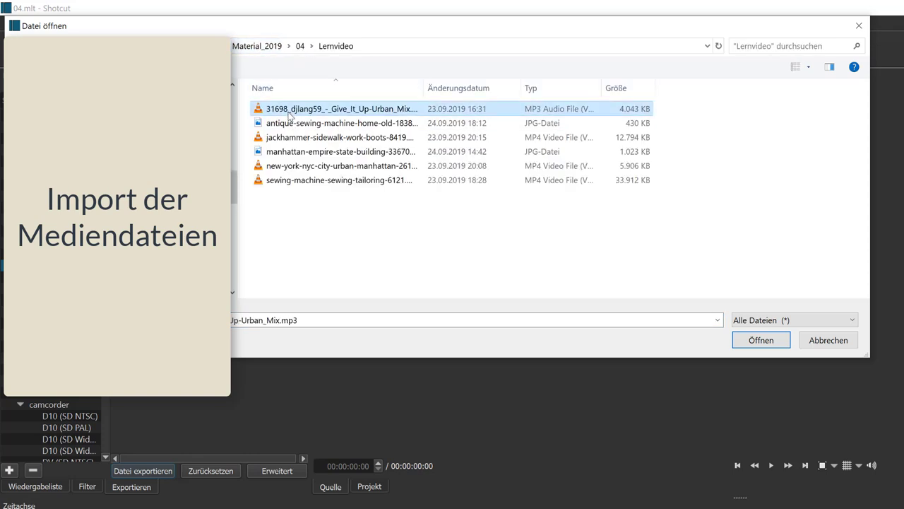
pyautogui.keyDown('shift'); pyautogui.click(304, 180); pyautogui.keyUp('shift')
pyautogui.click(761, 340)
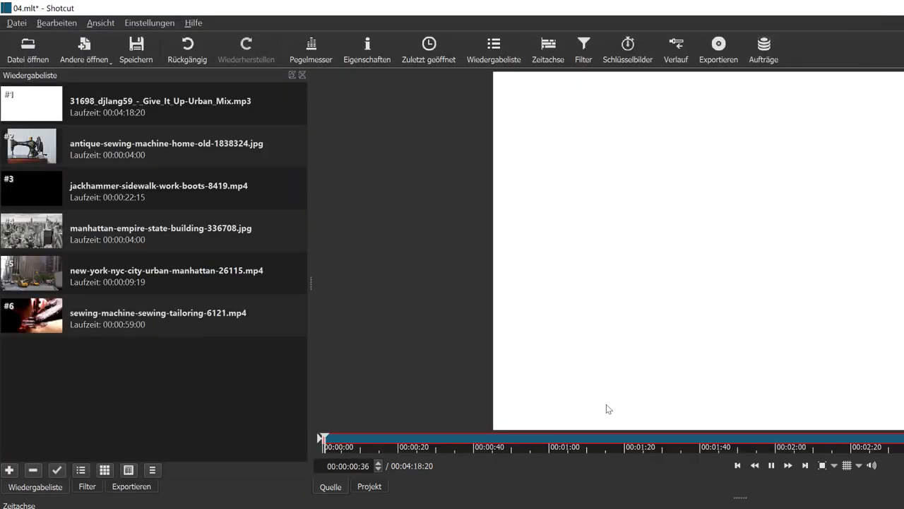
pyautogui.click(772, 465)
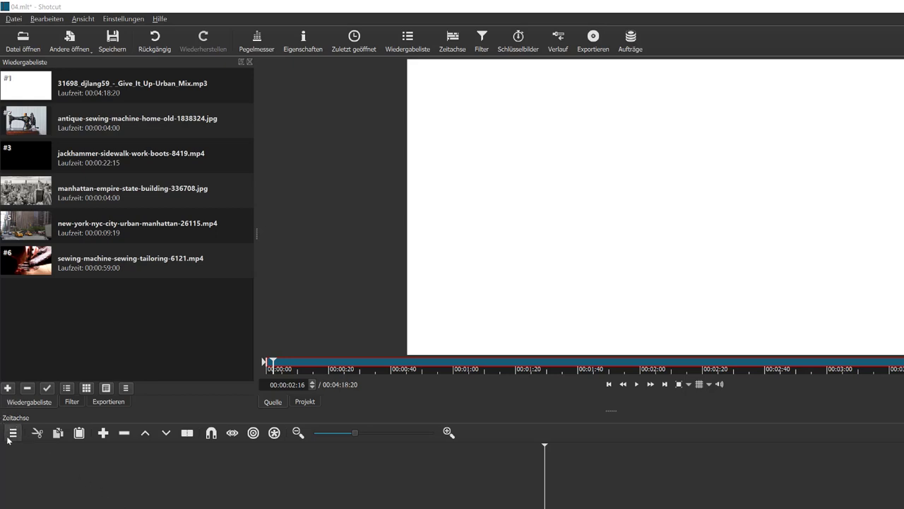
# Add one audio track and two video tracks to the empty timeline.
pyautogui.click(10, 435)
pyautogui.click(32, 443)
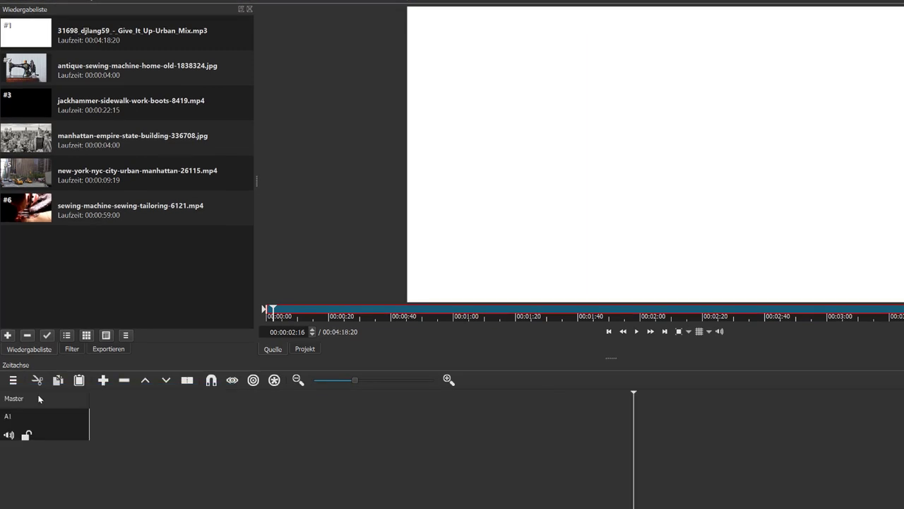
pyautogui.rightClick(205, 462)
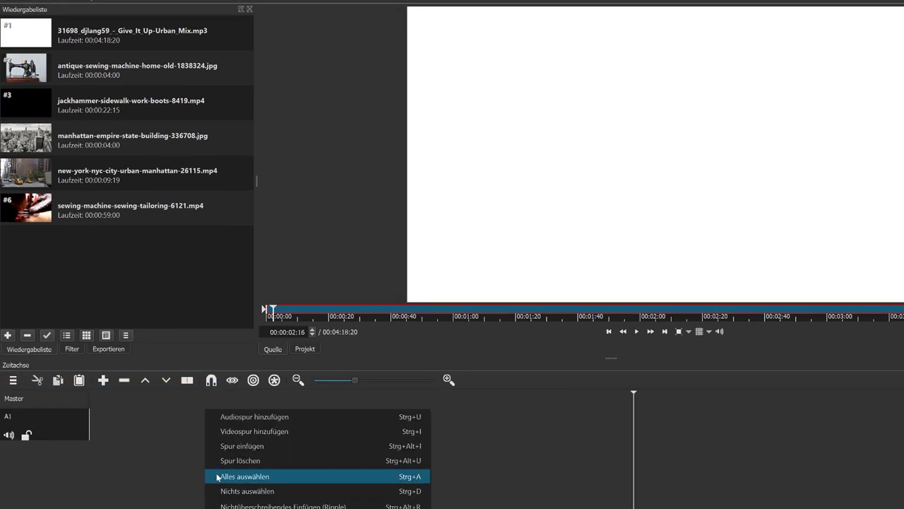
pyautogui.click(261, 431)
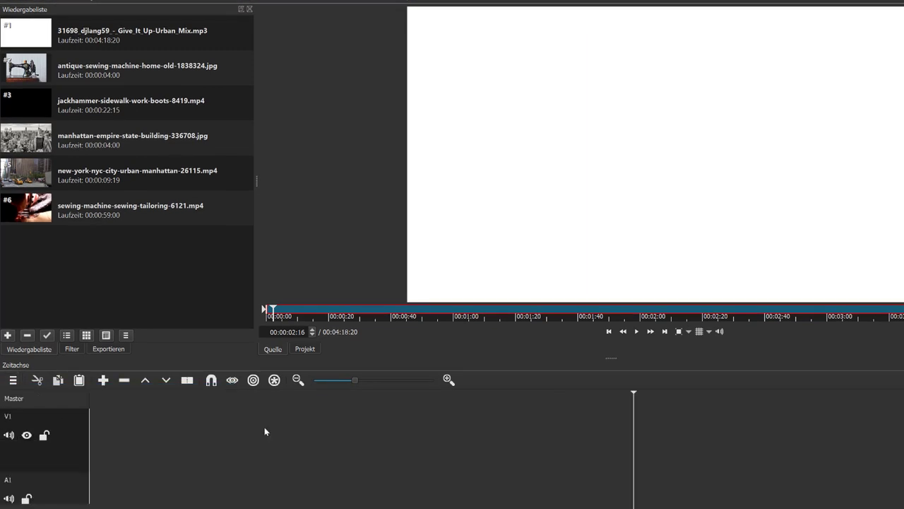
pyautogui.rightClick(215, 429)
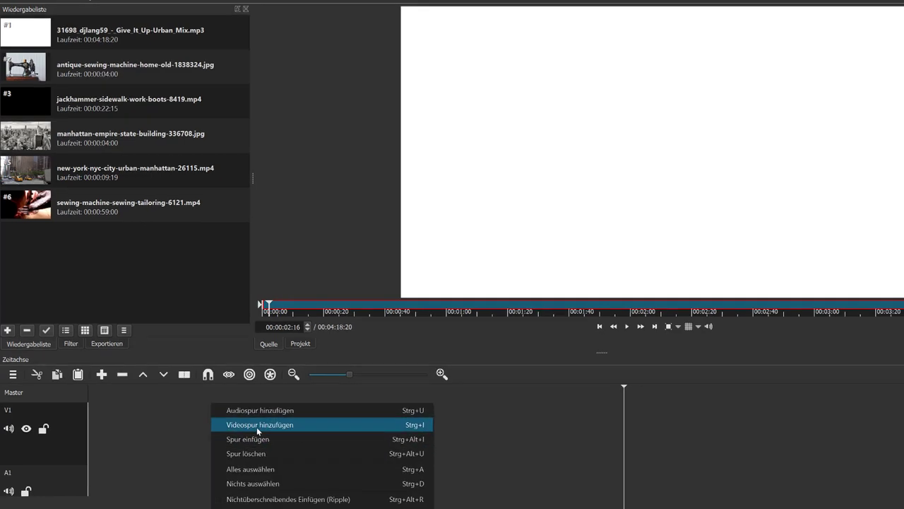
pyautogui.click(260, 431)
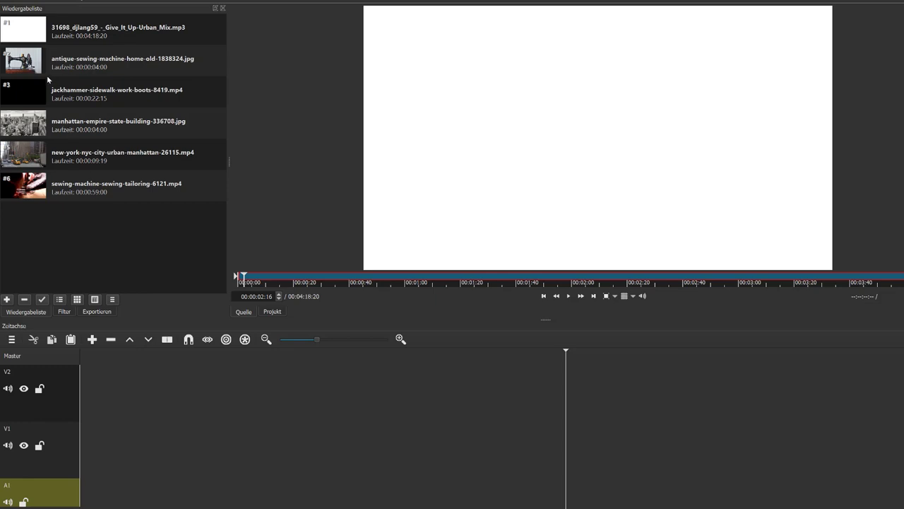
# Place the Give_It_Up-Urban_Mix.mp3 music on audio track A1 at about 0.7 s and play a short part of it.
pyautogui.moveTo(25, 35); pyautogui.dragTo(98, 500)
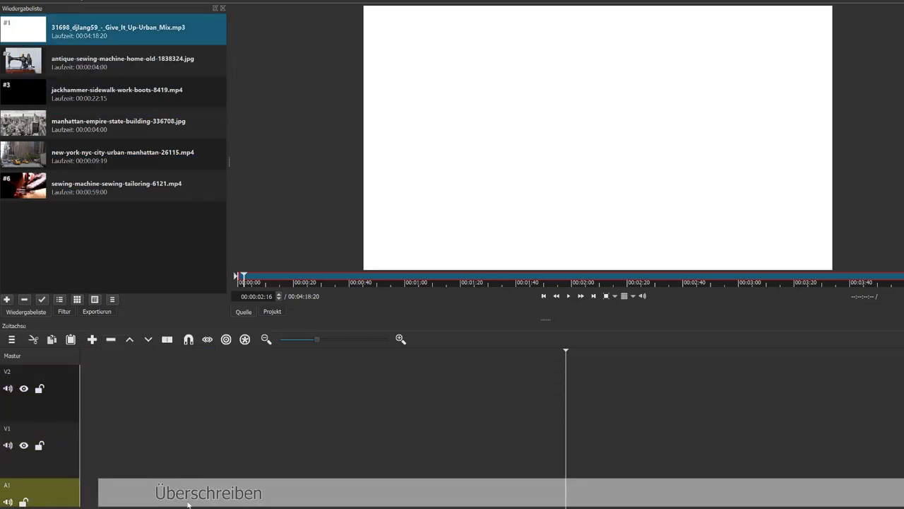
pyautogui.moveTo(188, 503); pyautogui.dragTo(200, 501)
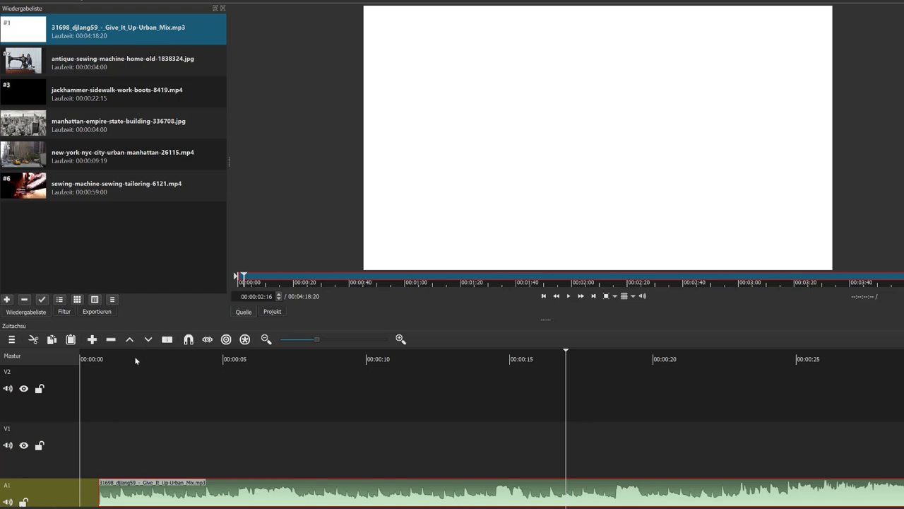
pyautogui.click(117, 361)
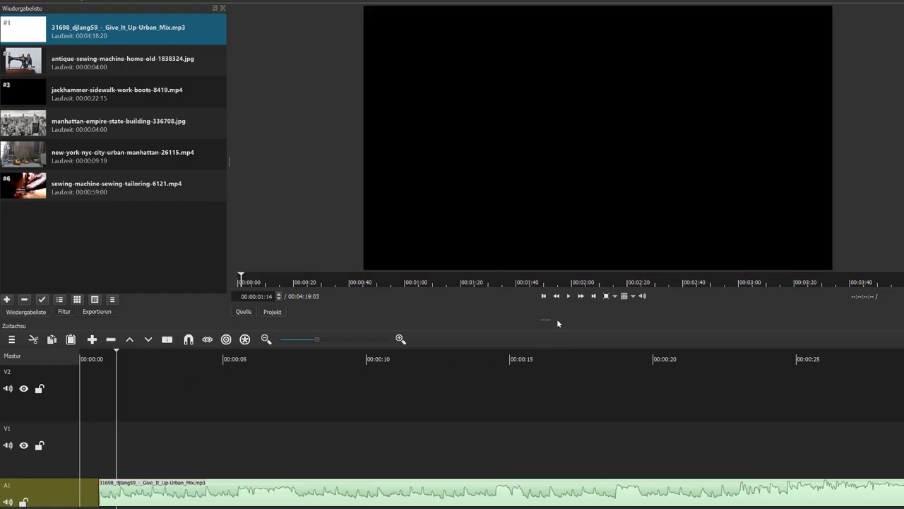
pyautogui.click(567, 299)
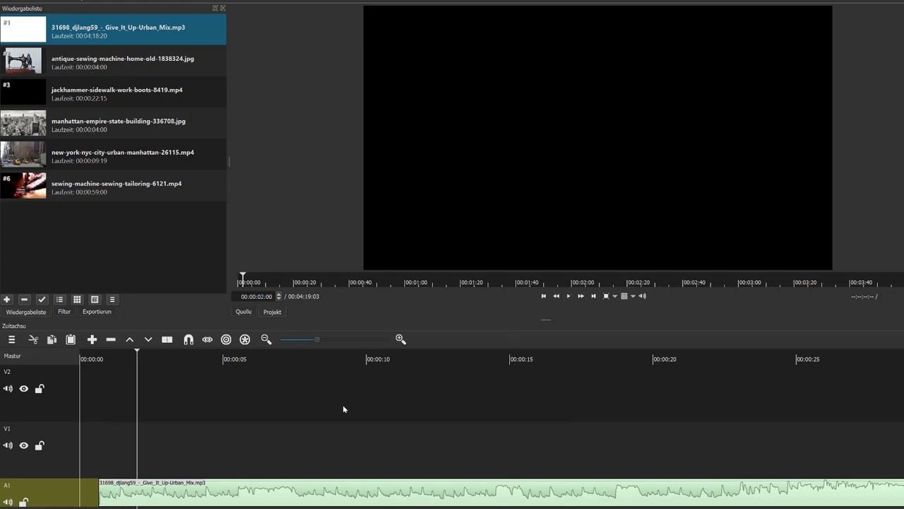
# Mute audio track A1 and play the timeline briefly to check the sound.
pyautogui.click(8, 502)
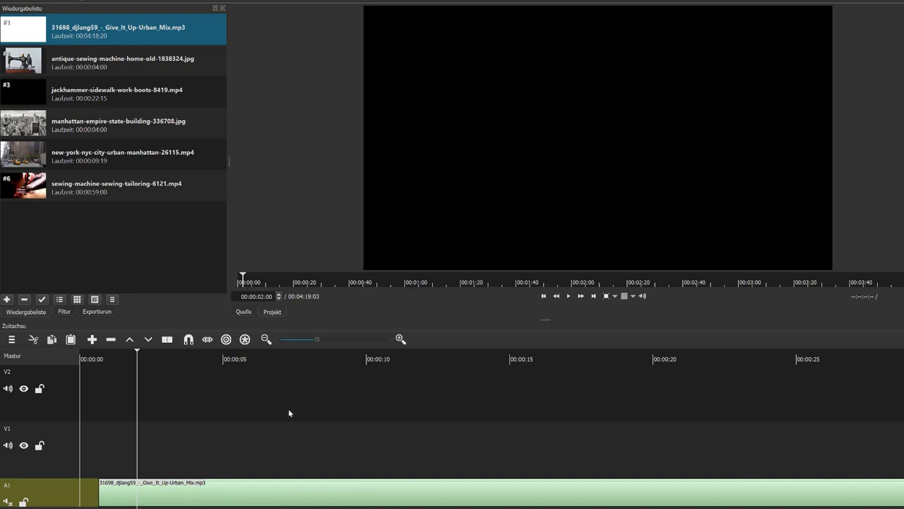
pyautogui.click(567, 299)
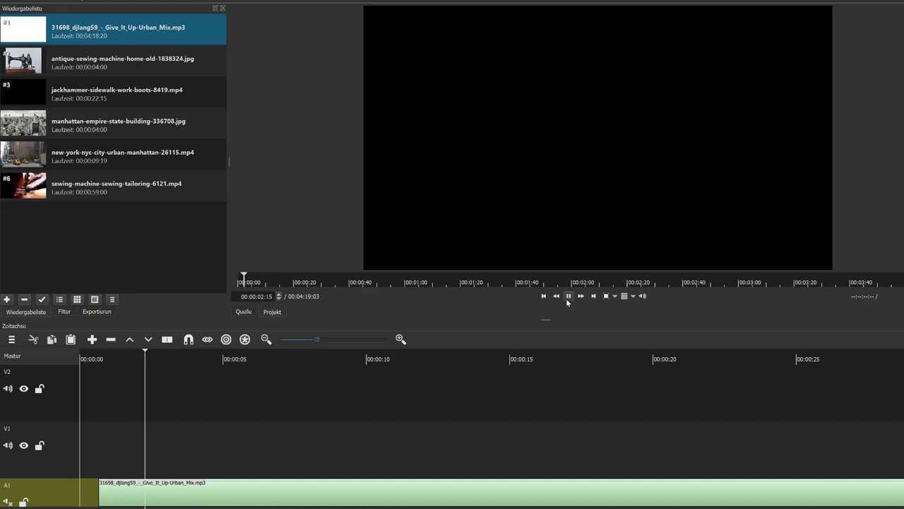
pyautogui.click(567, 298)
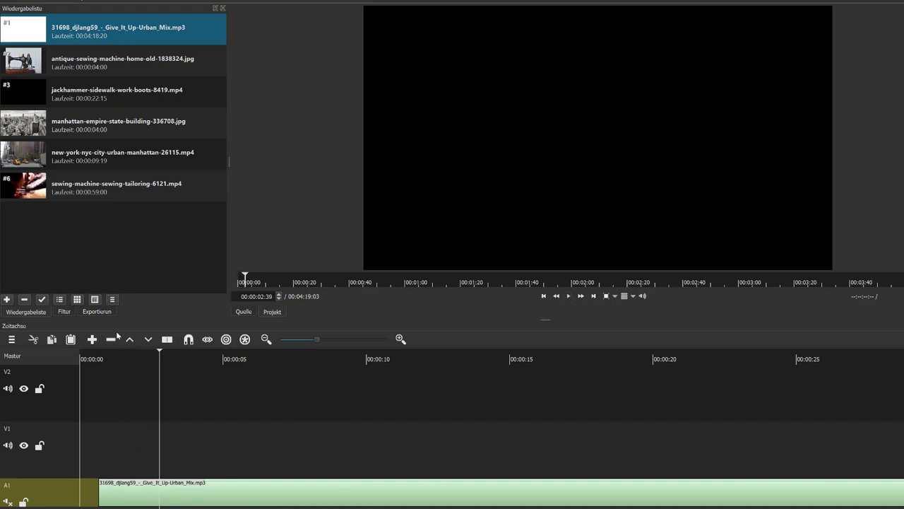
# Place the antique sewing machine and Manhattan images on V2 and the New York and sewing-tailoring videos on V1, leaving gaps between clips.
pyautogui.moveTo(17, 62); pyautogui.dragTo(152, 381)
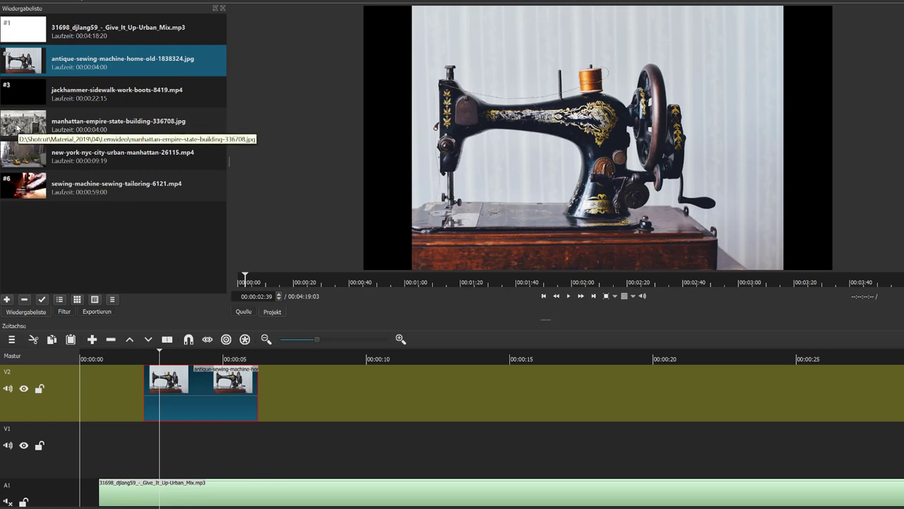
pyautogui.moveTo(17, 128); pyautogui.dragTo(327, 397)
pyautogui.click(15, 154)
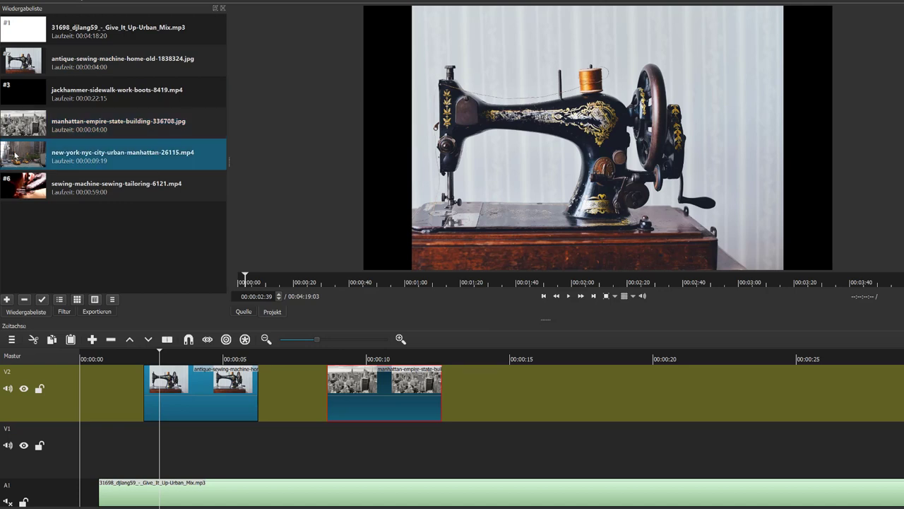
pyautogui.moveTo(14, 154); pyautogui.dragTo(135, 442)
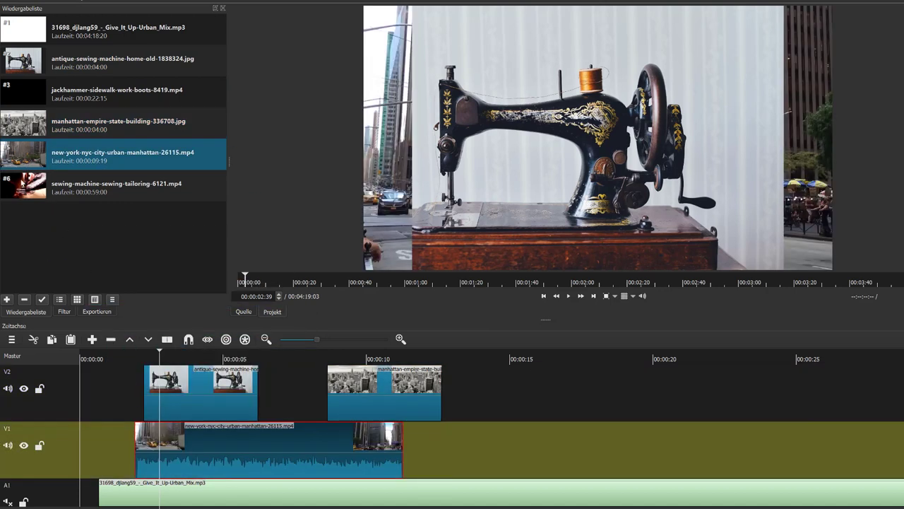
pyautogui.moveTo(21, 192); pyautogui.dragTo(477, 456)
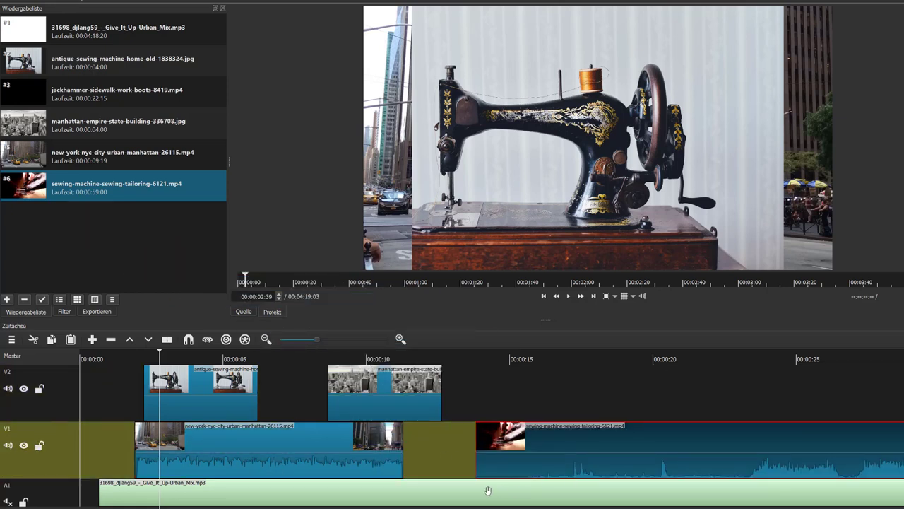
# Select the New York clip on V1 and play the part where the sewing machine image overlaps it.
pyautogui.click(361, 462)
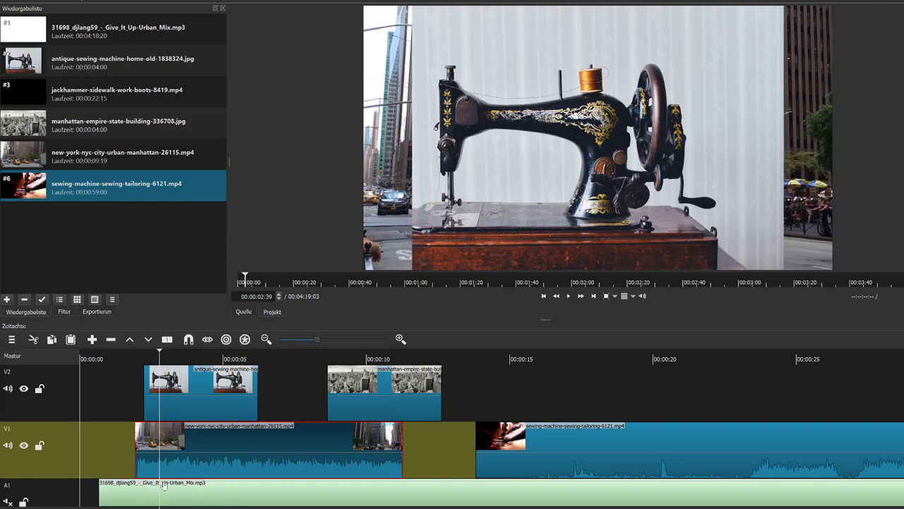
pyautogui.click(570, 298)
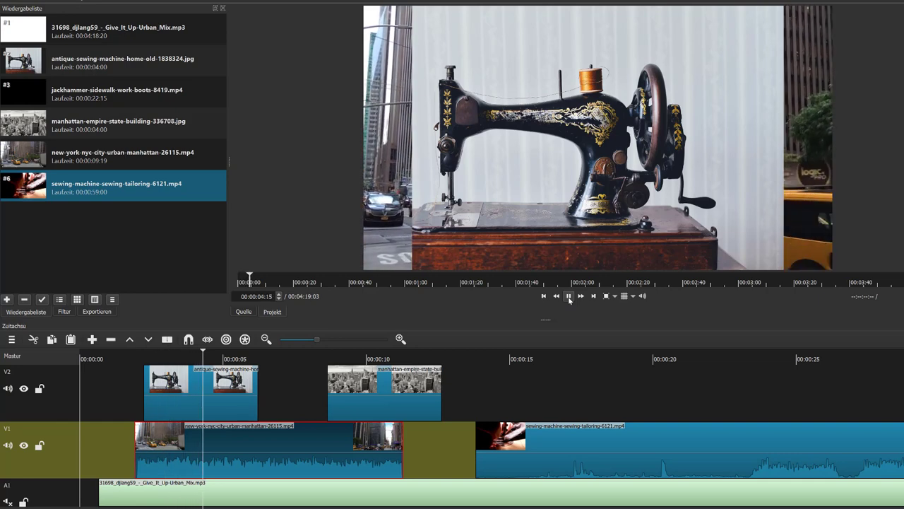
pyautogui.click(570, 296)
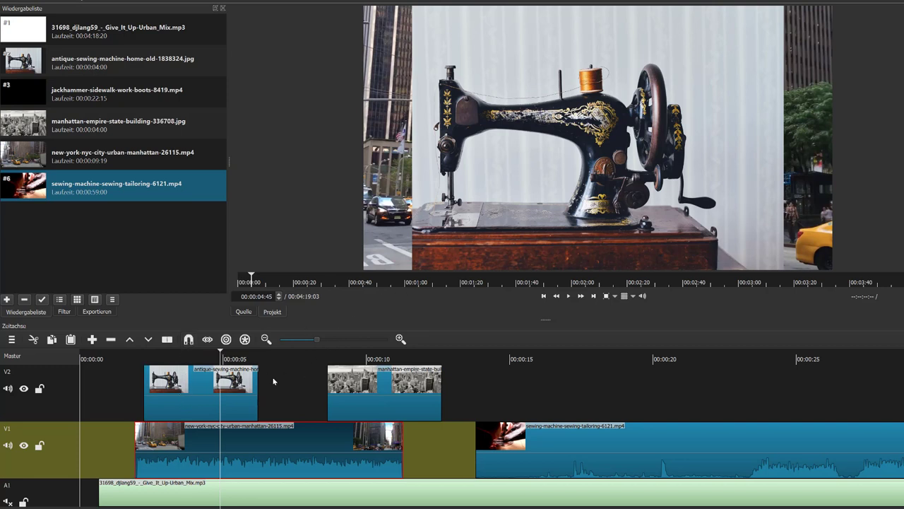
# Shift the Manhattan image on V2 to about 17 s and the sewing machine image to about 7 s, and play the uncovered video.
pyautogui.moveTo(427, 383); pyautogui.dragTo(664, 399)
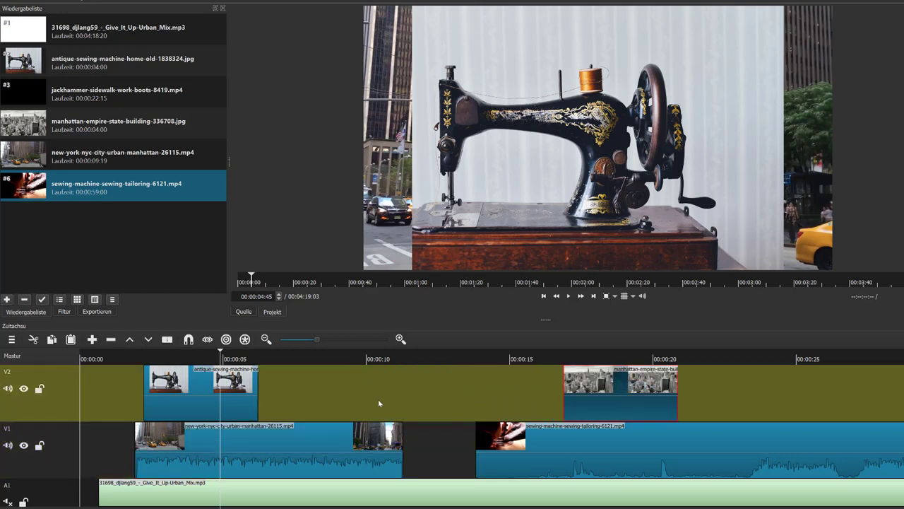
pyautogui.moveTo(251, 386); pyautogui.dragTo(386, 386)
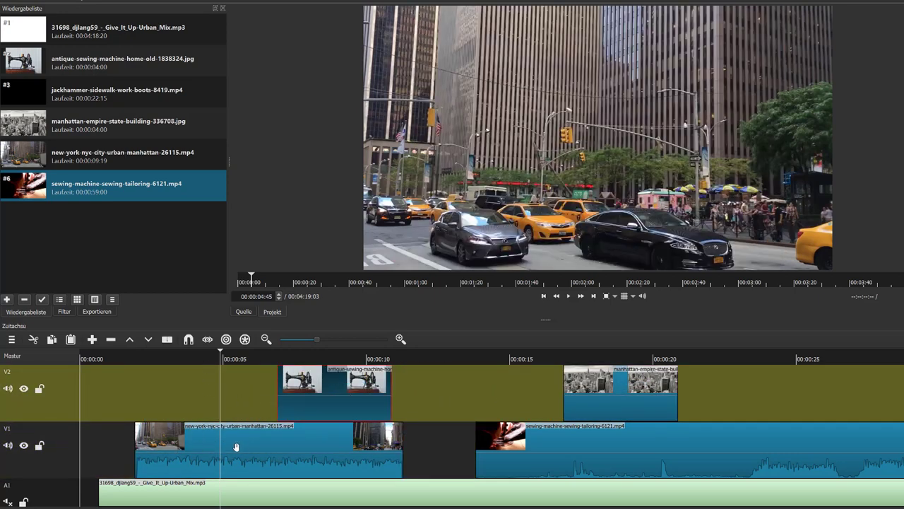
pyautogui.click(571, 298)
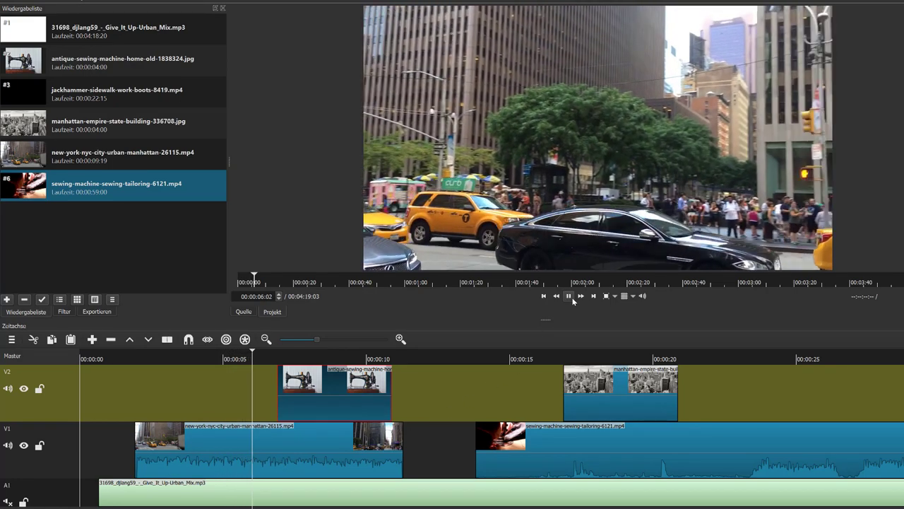
pyautogui.click(571, 297)
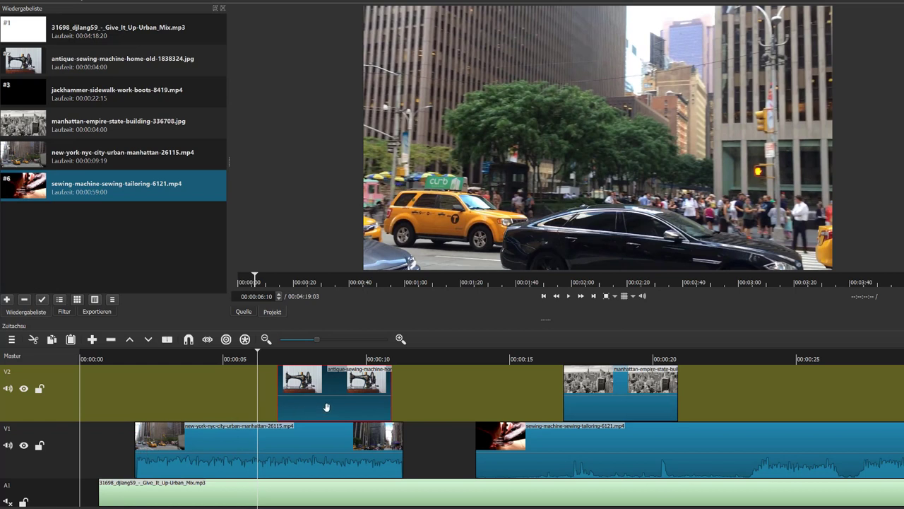
# Move the sewing machine image on V2 to about 11 s and the Manhattan image to the very start of the track.
pyautogui.moveTo(327, 407); pyautogui.dragTo(475, 404)
pyautogui.click(615, 409)
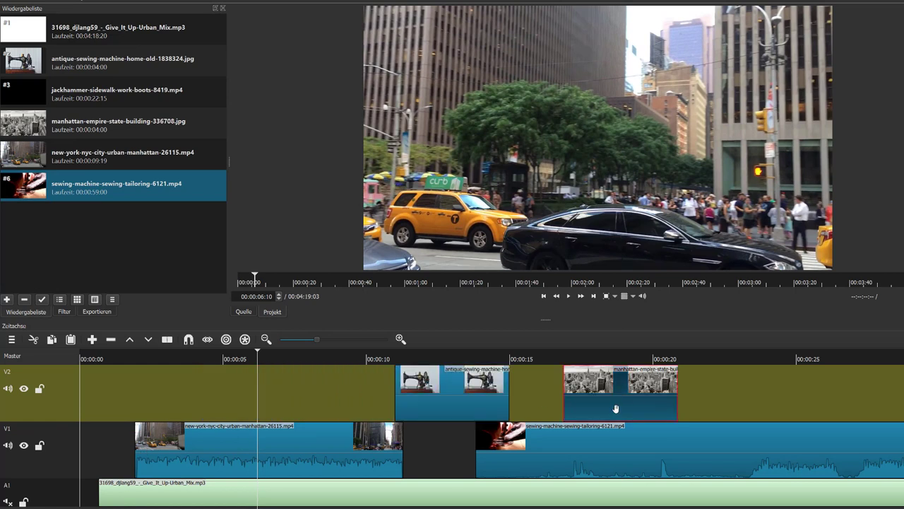
pyautogui.moveTo(615, 408); pyautogui.dragTo(120, 406)
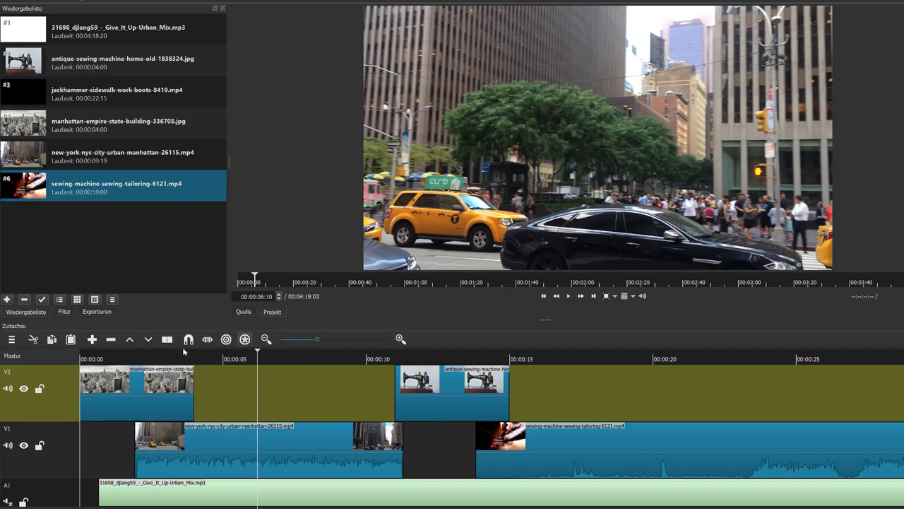
# Select the Manhattan image on V2 and add the video filter "Text: Einfach" to it.
pyautogui.click(107, 362)
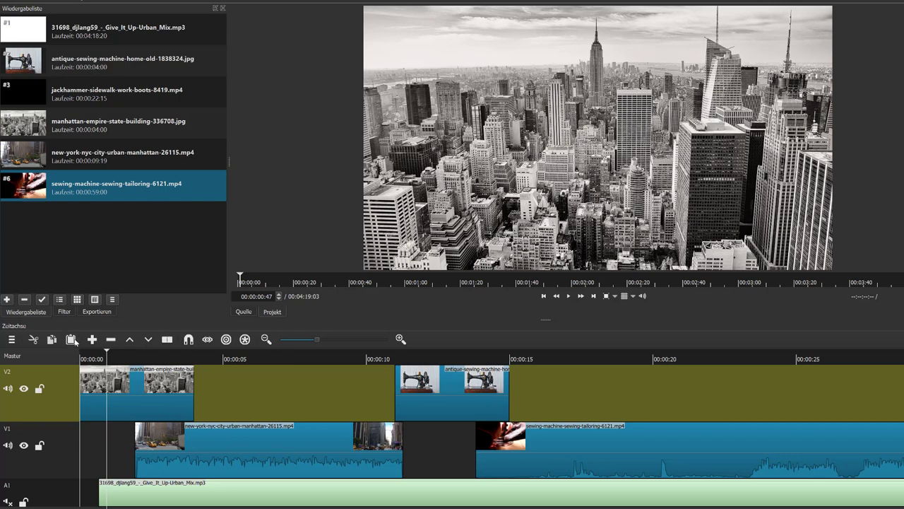
pyautogui.click(134, 384)
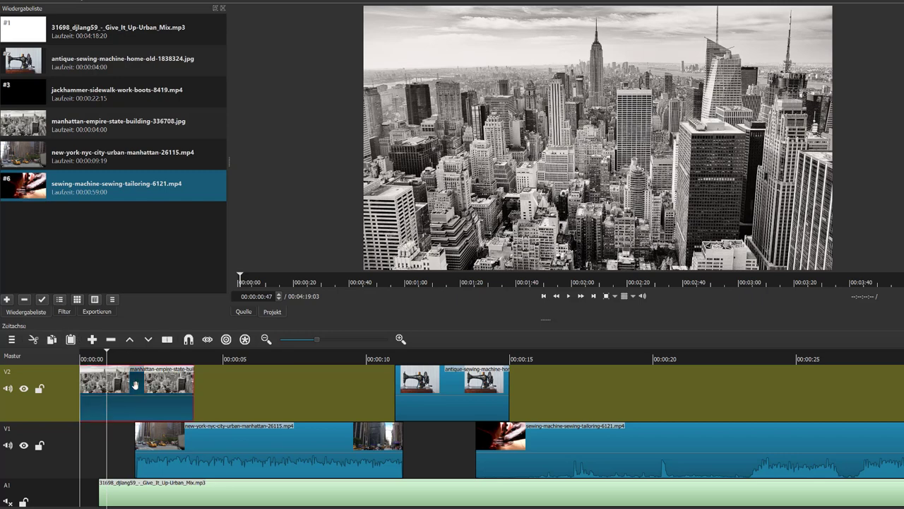
pyautogui.click(63, 311)
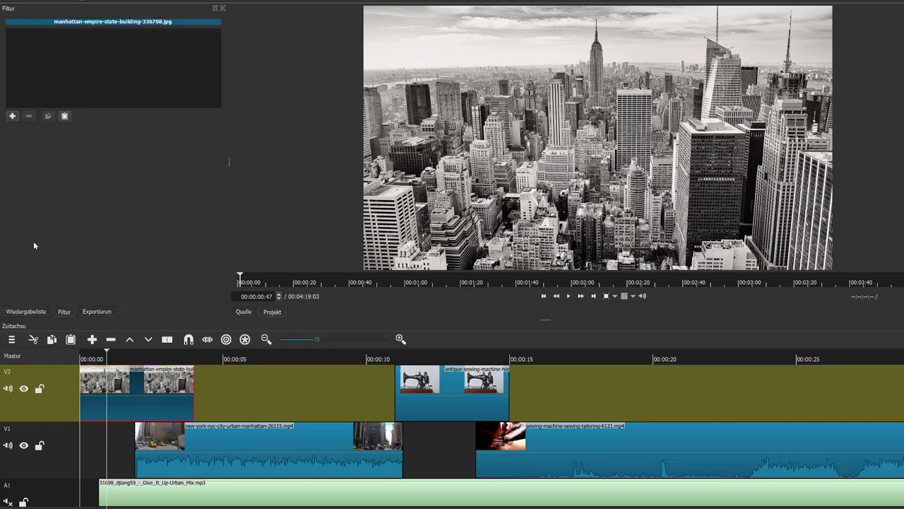
pyautogui.click(12, 116)
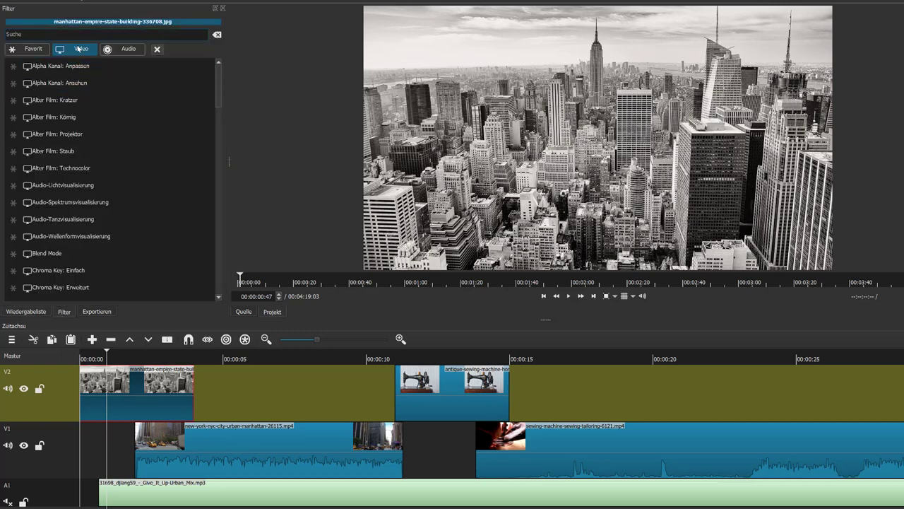
pyautogui.scroll(-12, 65, 163)
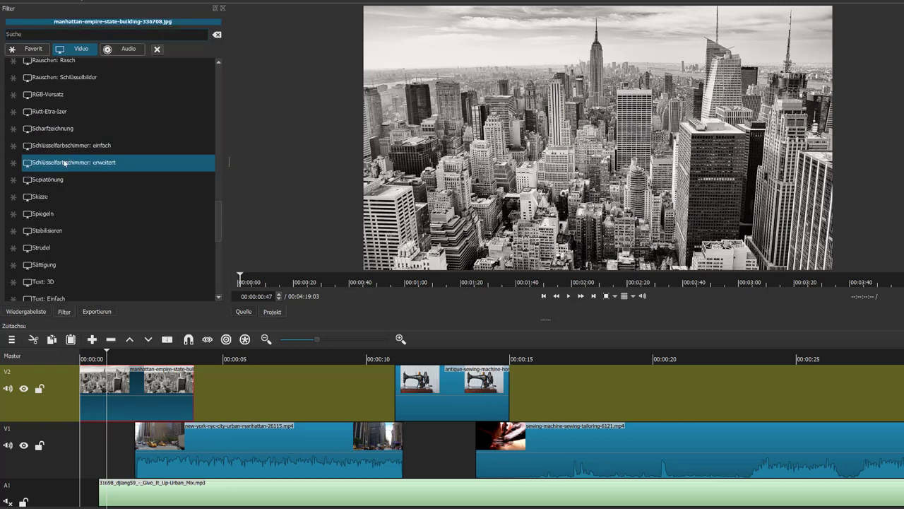
pyautogui.scroll(-3, 64, 164)
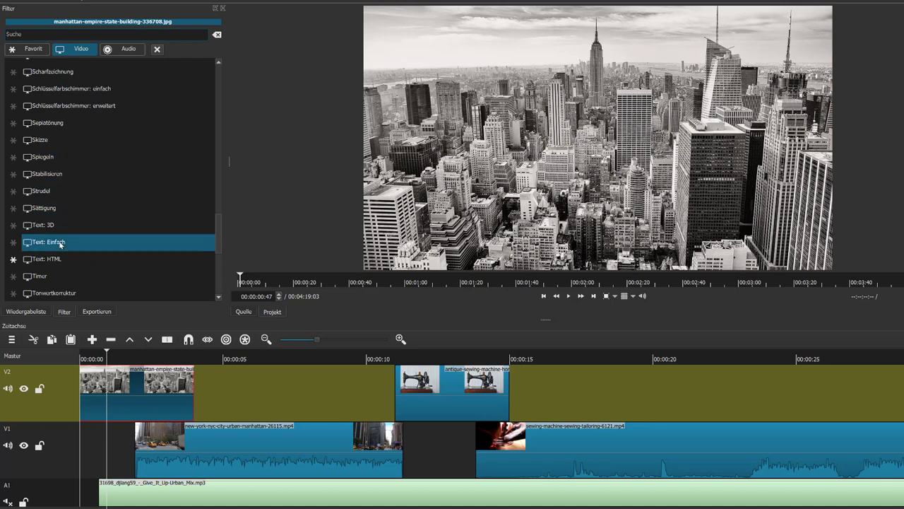
pyautogui.click(61, 244)
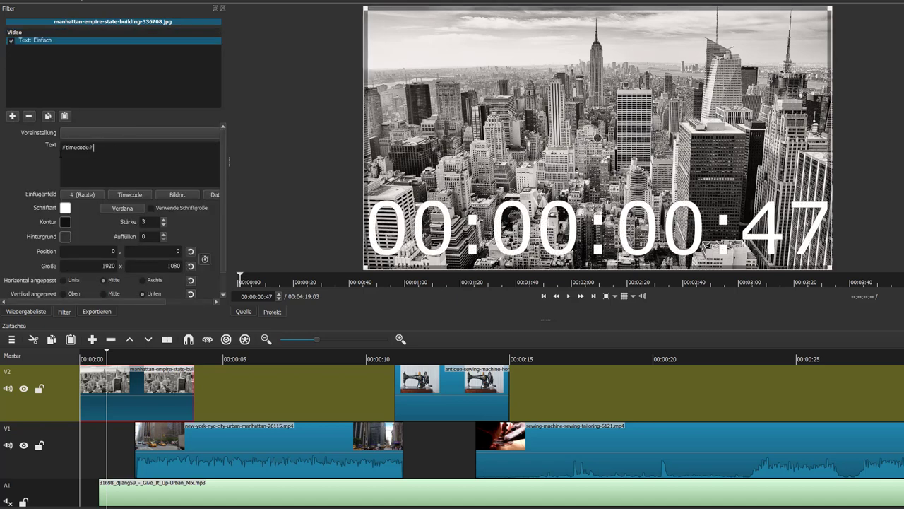
# Replace the timecode placeholder with "Video stummschalten, Sound austauschen," and put "ein- und ausblenden" on a second line.
pyautogui.hotkey('ctrl', 'a')
pyautogui.write('Video stummschalten, Sound austauschen, ein- und ausblenden')
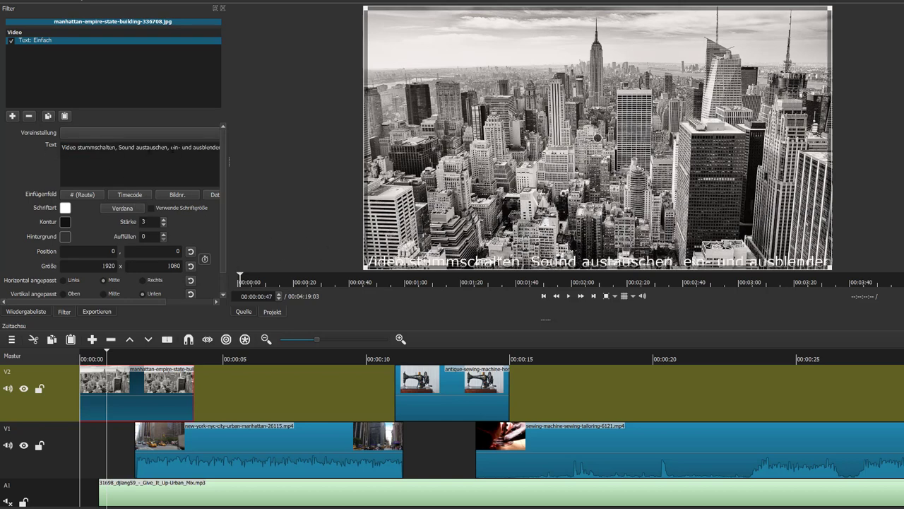
pyautogui.press('Return')
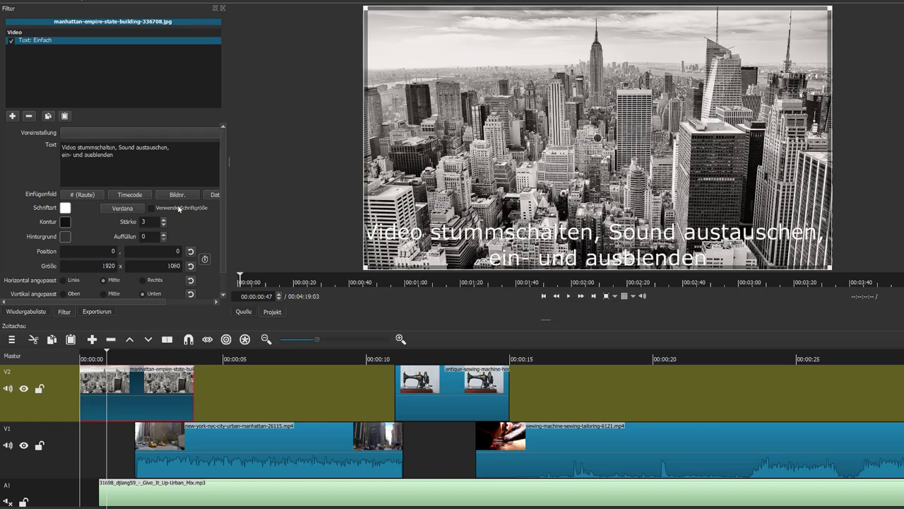
# Colour the title text blue (#0055ff) and shrink its box to about 1127 x 351, placed at about 86, -151 near the picture's upper edge.
pyautogui.click(65, 209)
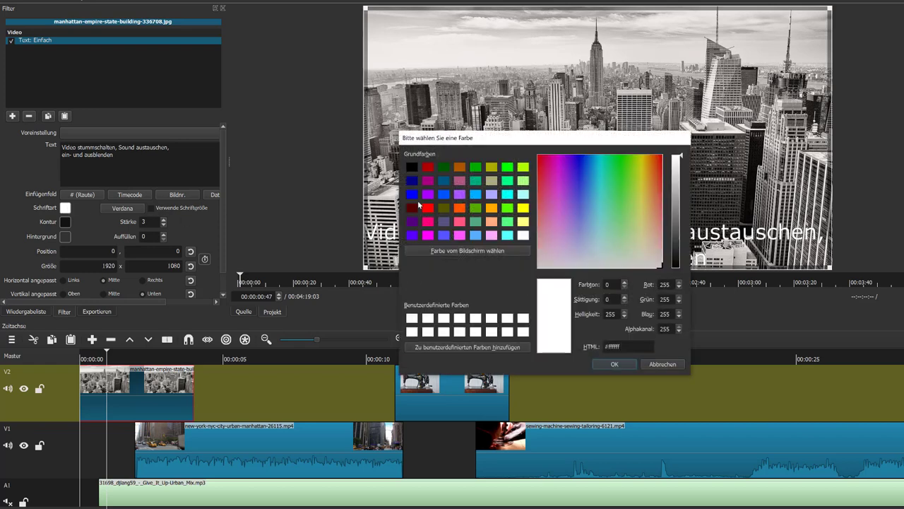
pyautogui.click(444, 195)
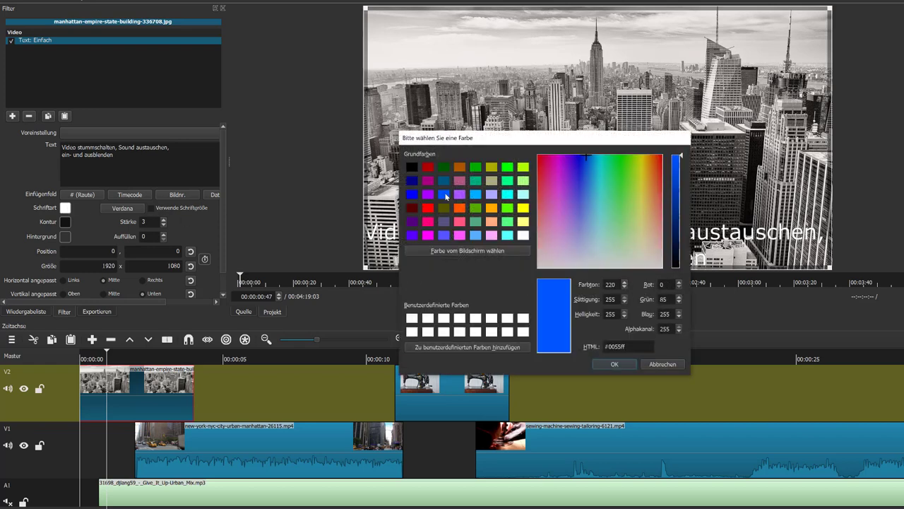
pyautogui.click(601, 365)
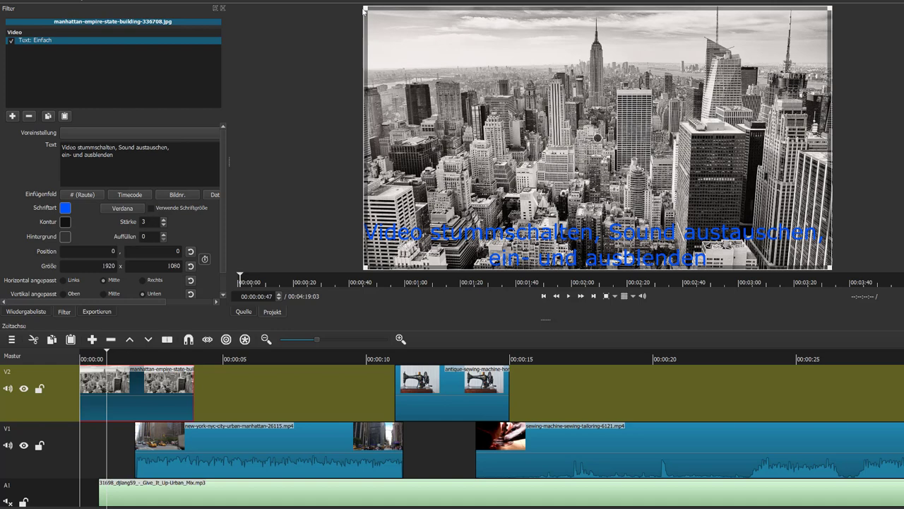
pyautogui.moveTo(365, 10); pyautogui.dragTo(563, 189)
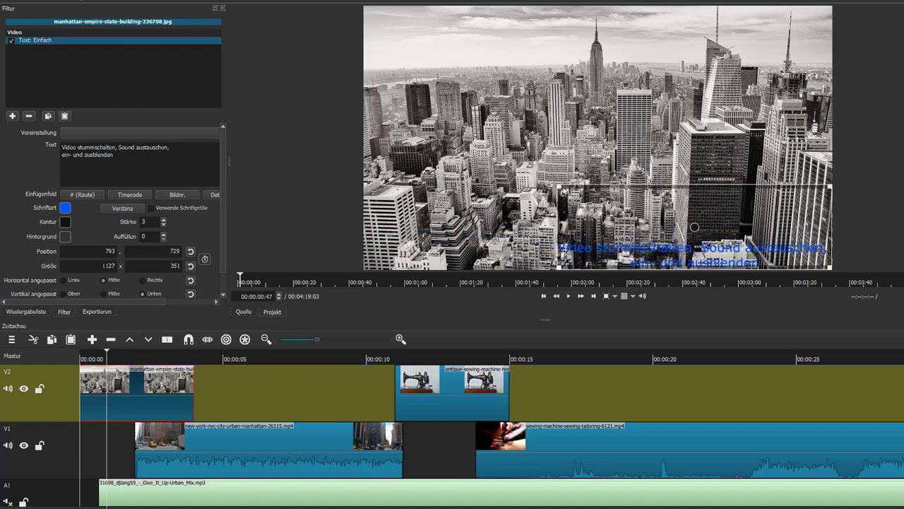
pyautogui.moveTo(692, 225); pyautogui.dragTo(516, 4)
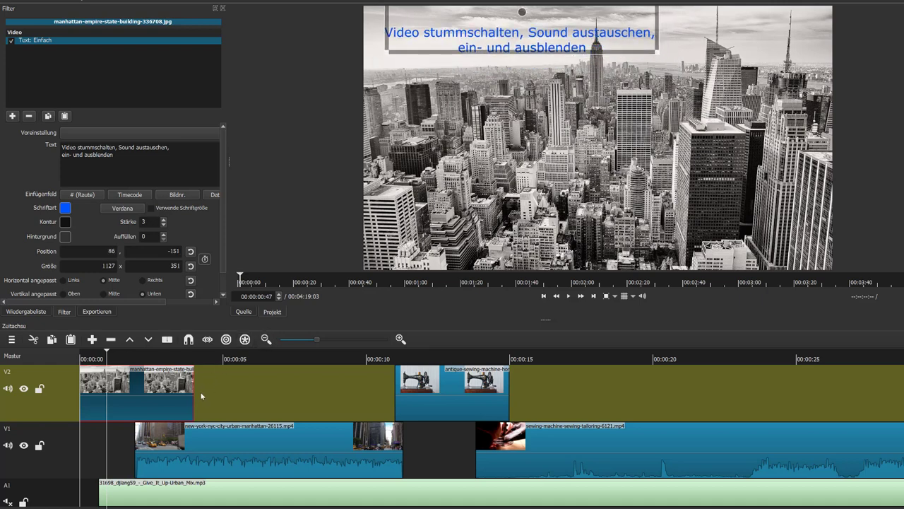
# Trim the end of the Manhattan image on V2 to about 1.7 s and move the music on A1 to the timeline start.
pyautogui.moveTo(193, 388); pyautogui.dragTo(129, 386)
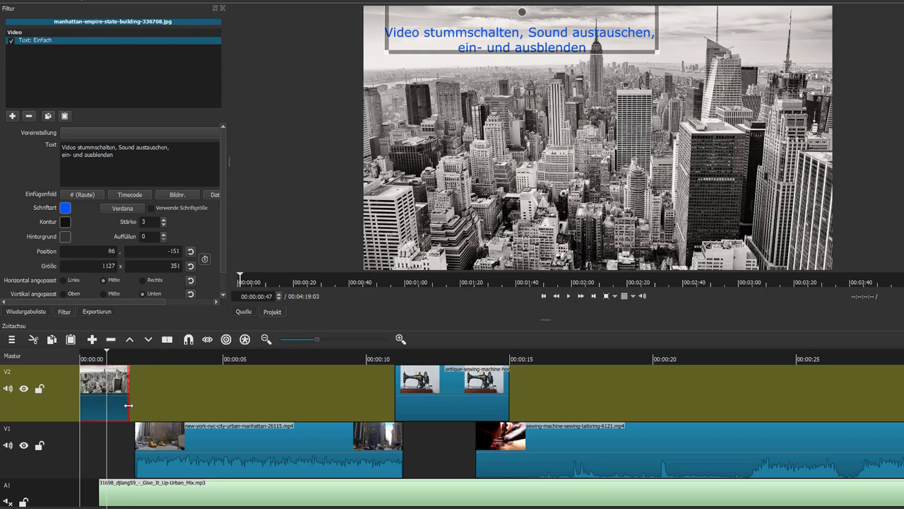
pyautogui.click(140, 361)
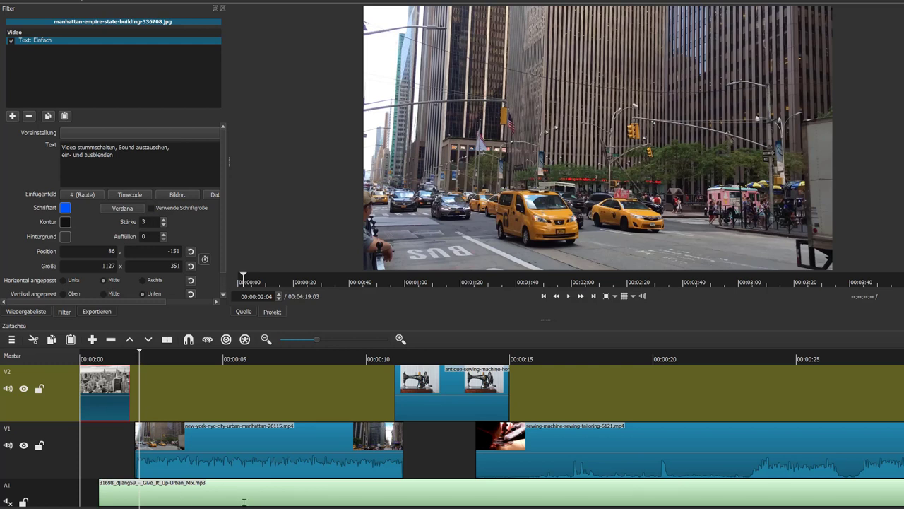
pyautogui.moveTo(247, 502); pyautogui.dragTo(199, 505)
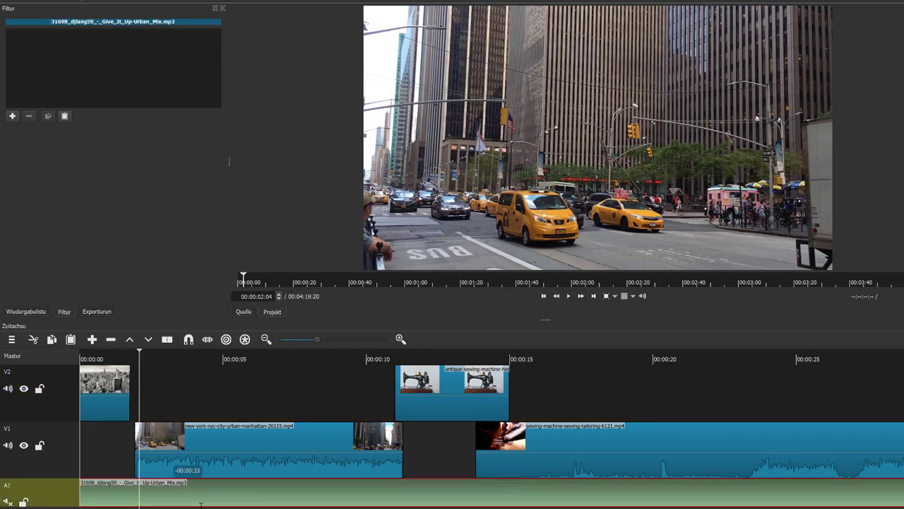
# Unmute the A1 music track and play the timeline from the start into the New York clip.
pyautogui.click(86, 359)
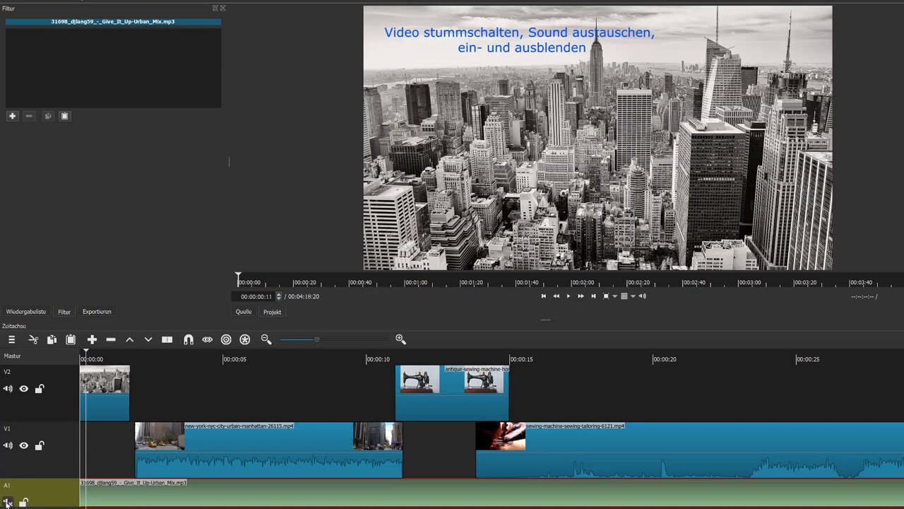
pyautogui.click(7, 502)
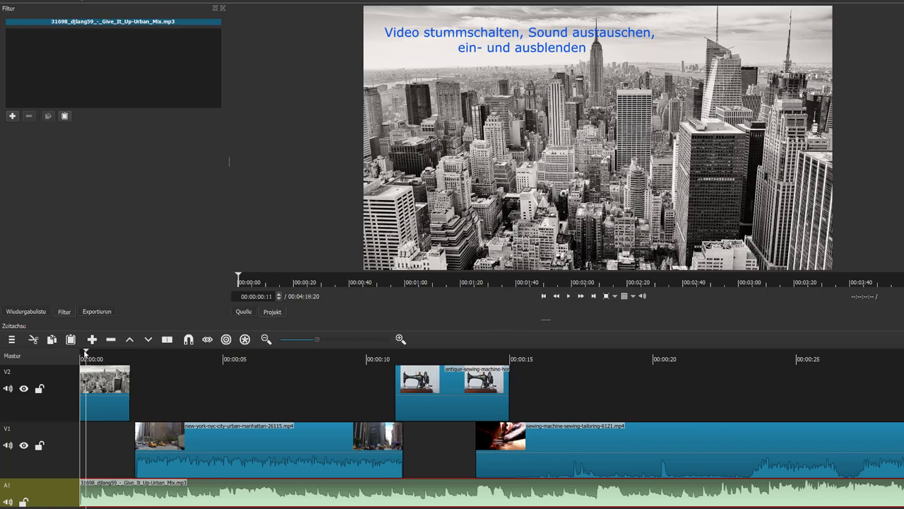
pyautogui.moveTo(85, 351); pyautogui.dragTo(79, 353)
pyautogui.click(569, 296)
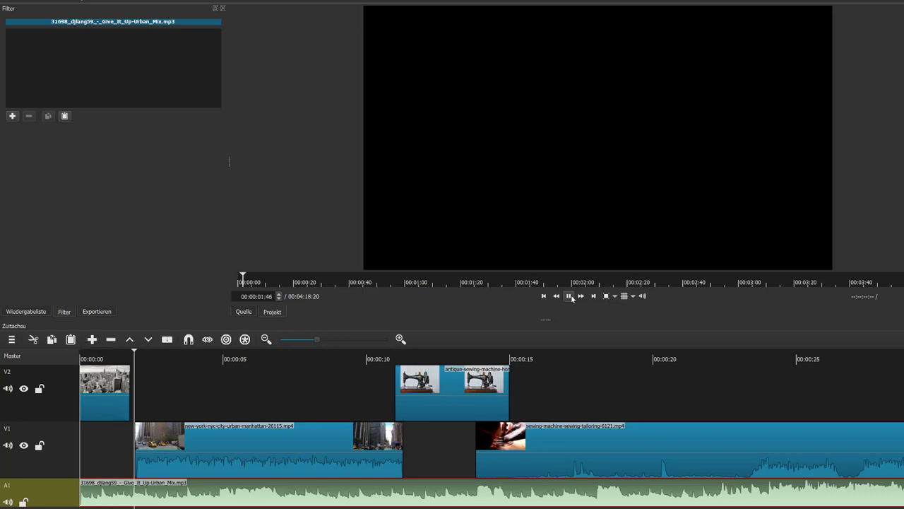
pyautogui.click(569, 296)
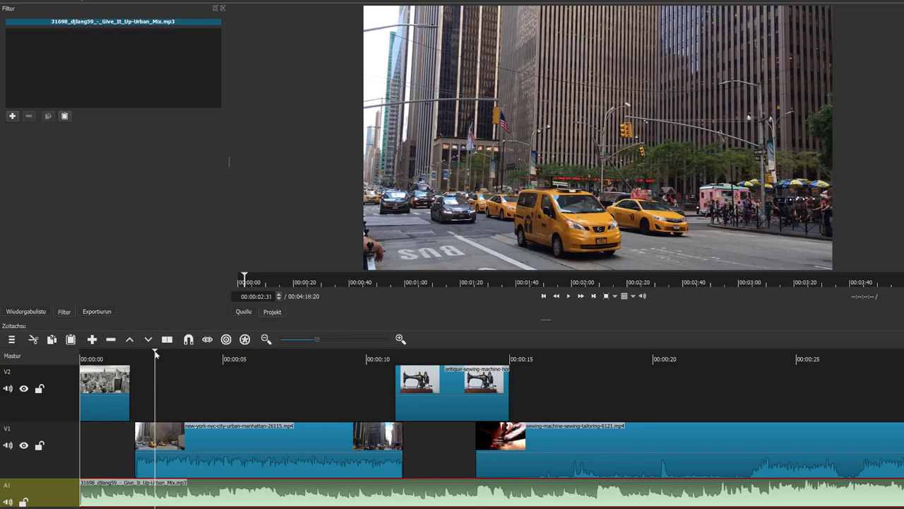
# Select the New York clip on V1, and mute the whole V1 track and unmute it again.
pyautogui.moveTo(155, 353); pyautogui.dragTo(129, 353)
pyautogui.click(219, 442)
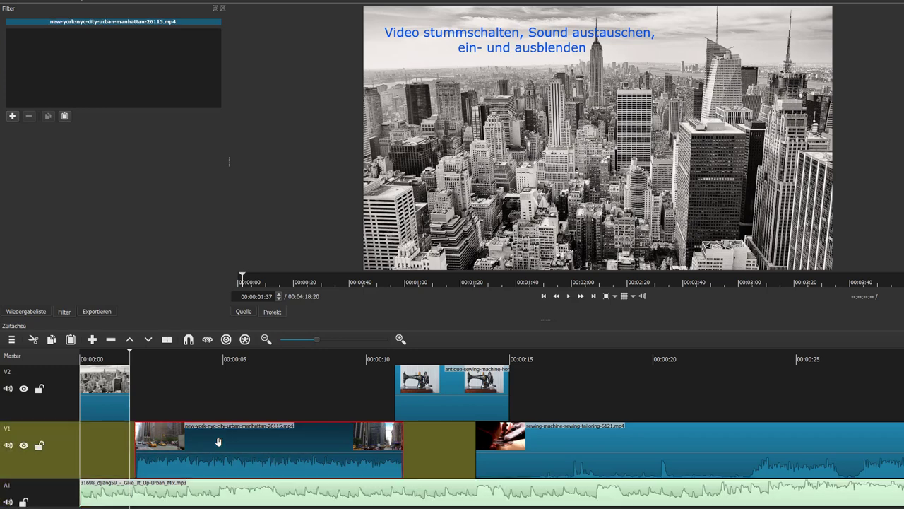
pyautogui.click(8, 446)
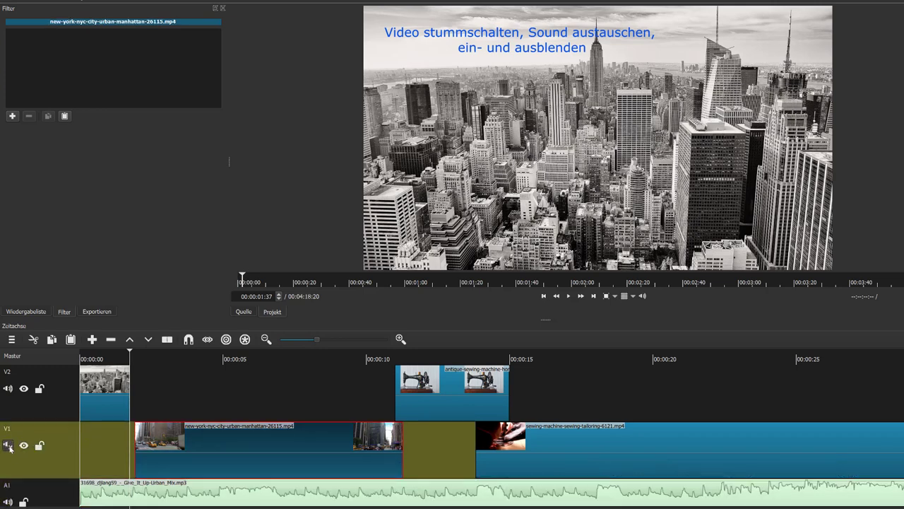
pyautogui.click(9, 446)
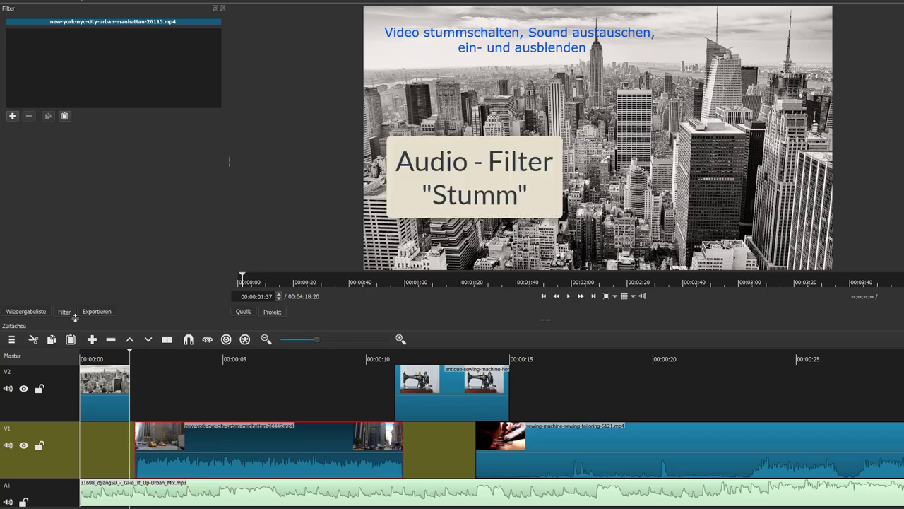
# Add the audio filter "Stumm" to the selected New York clip on V1.
pyautogui.click(13, 116)
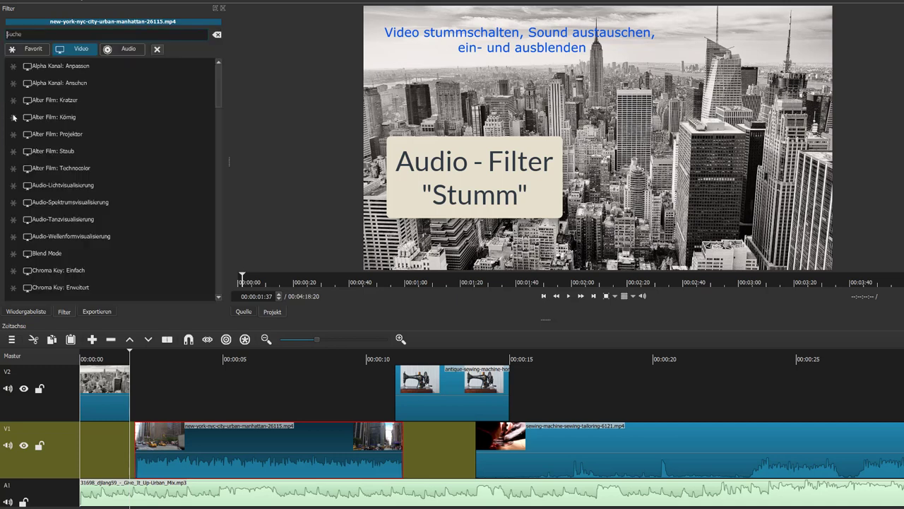
pyautogui.click(112, 49)
pyautogui.scroll(-3, 96, 134)
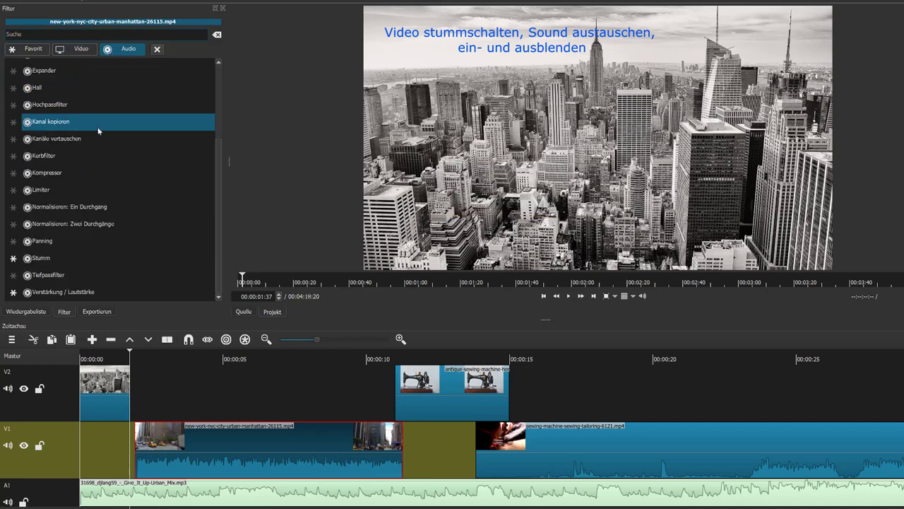
pyautogui.click(51, 258)
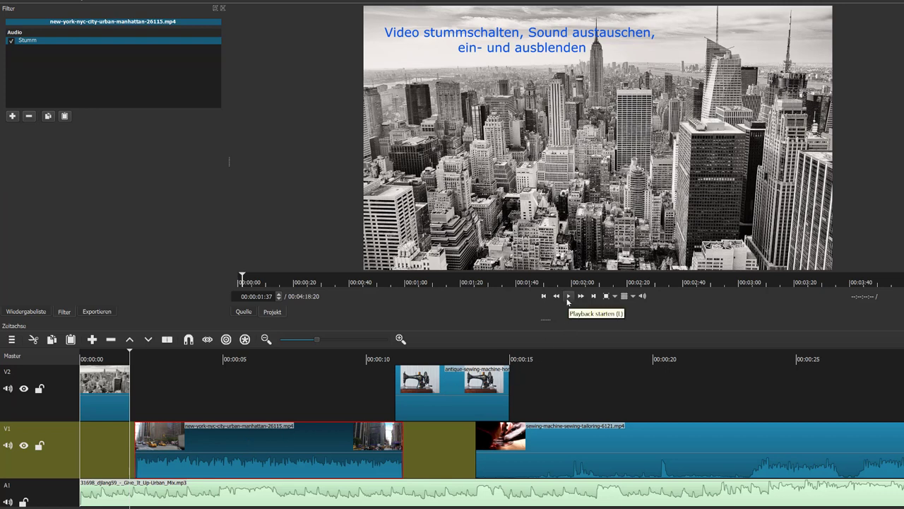
# Play the timeline from about 1 s into the New York clip to check its sound.
pyautogui.click(111, 359)
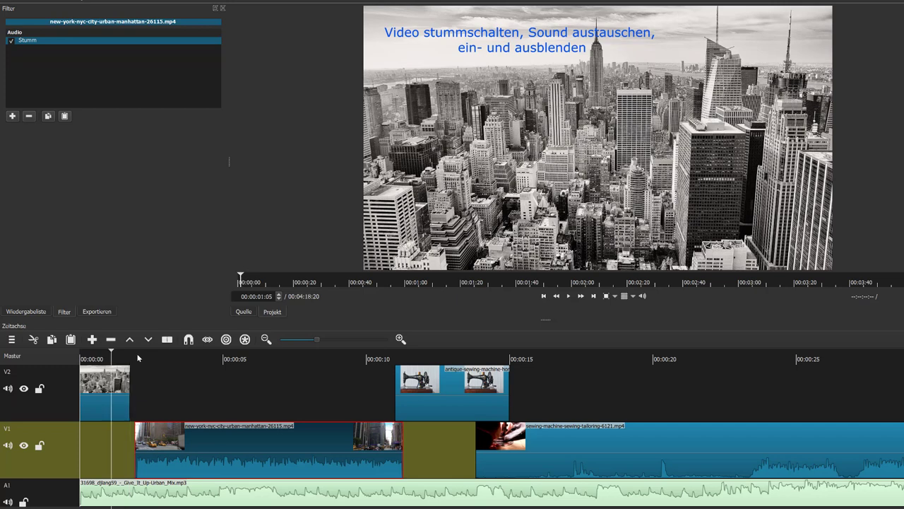
pyautogui.click(568, 297)
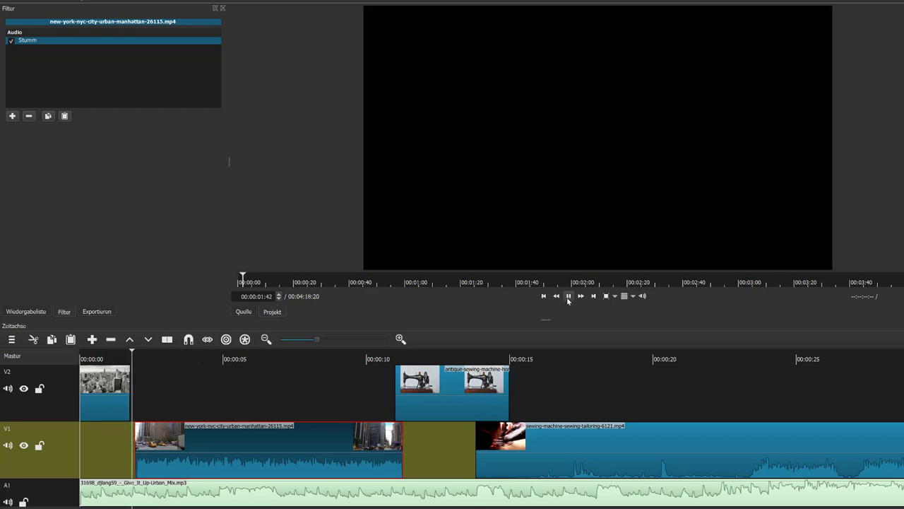
pyautogui.press('space')
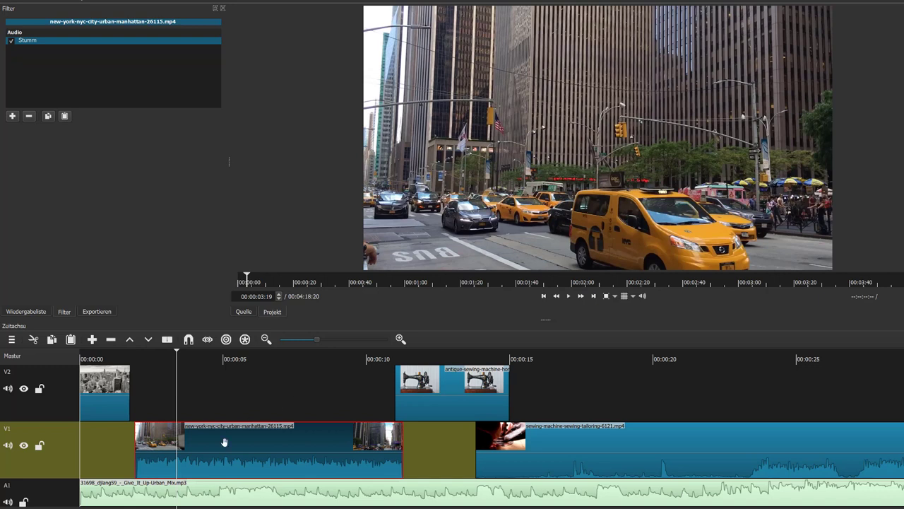
# Add the audio filter "Verstärkung / Lautstärke" to the music on A1, set its level to -34,4 dB and return the playhead to the Manhattan image.
pyautogui.click(235, 489)
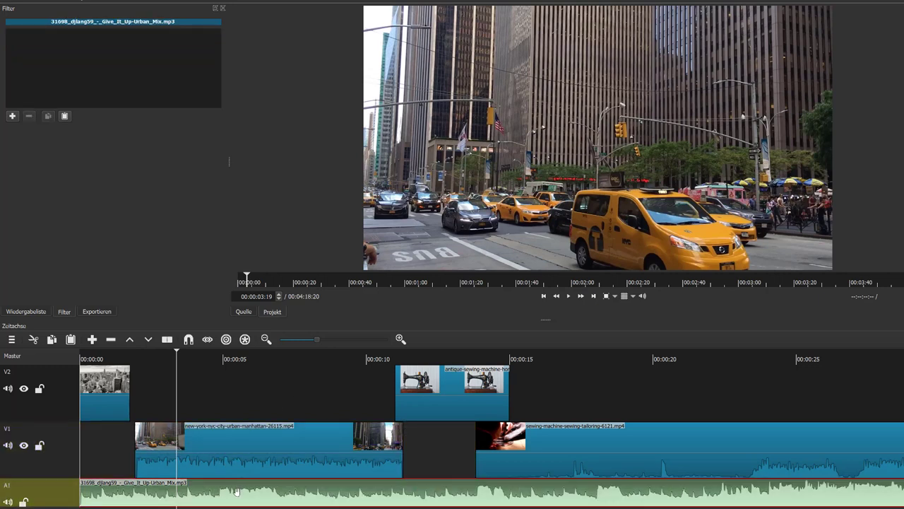
pyautogui.click(12, 117)
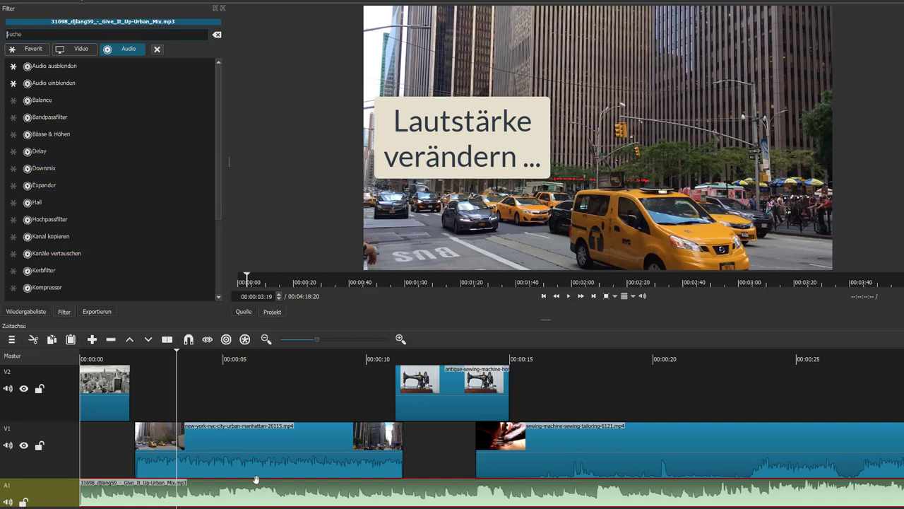
pyautogui.scroll(-3, 88, 212)
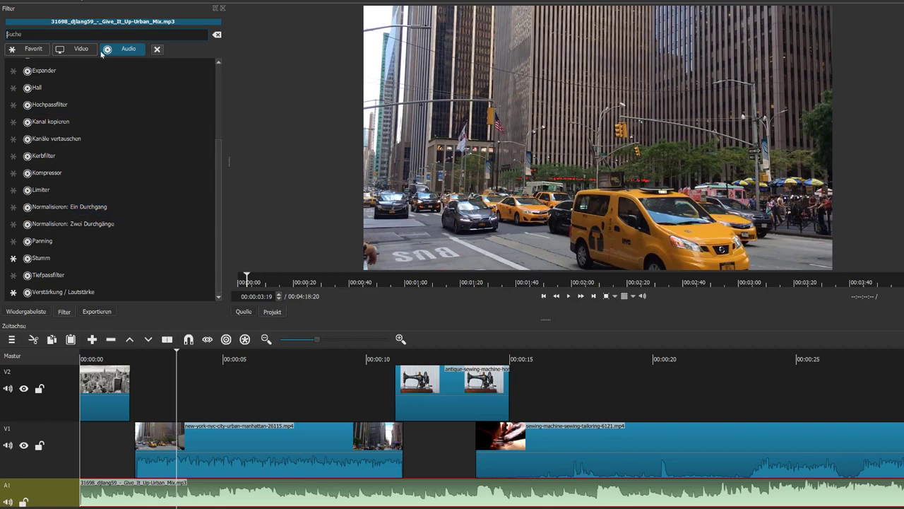
pyautogui.click(62, 292)
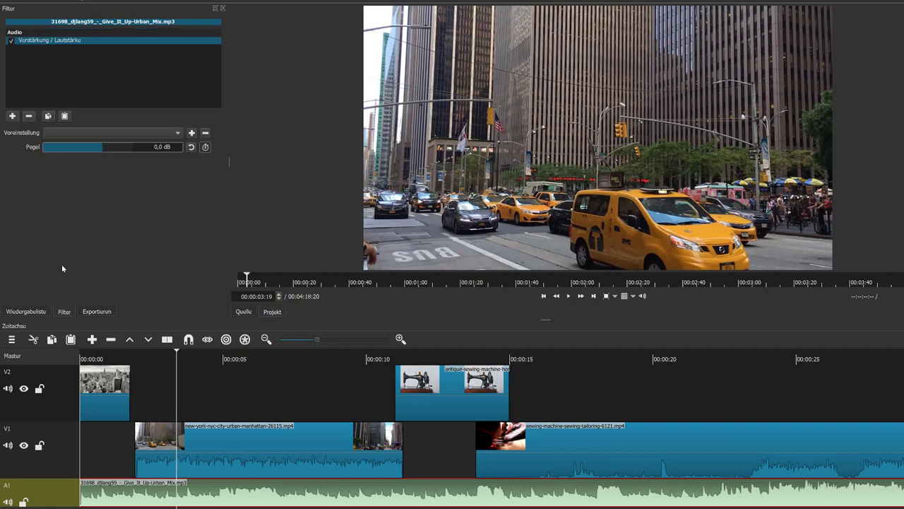
pyautogui.click(61, 147)
pyautogui.click(102, 356)
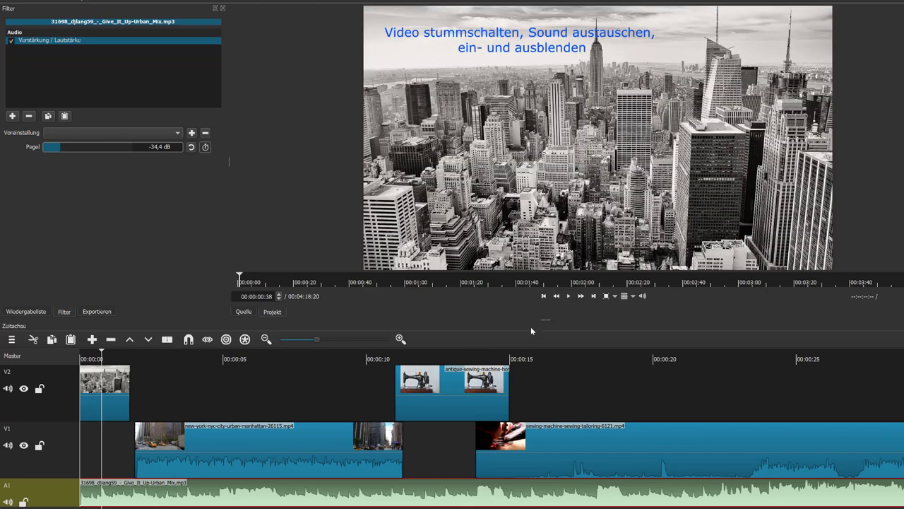
# Play the timeline from the Manhattan image into the New York clip to check the music volume, and select the antique sewing machine image on V2.
pyautogui.click(567, 299)
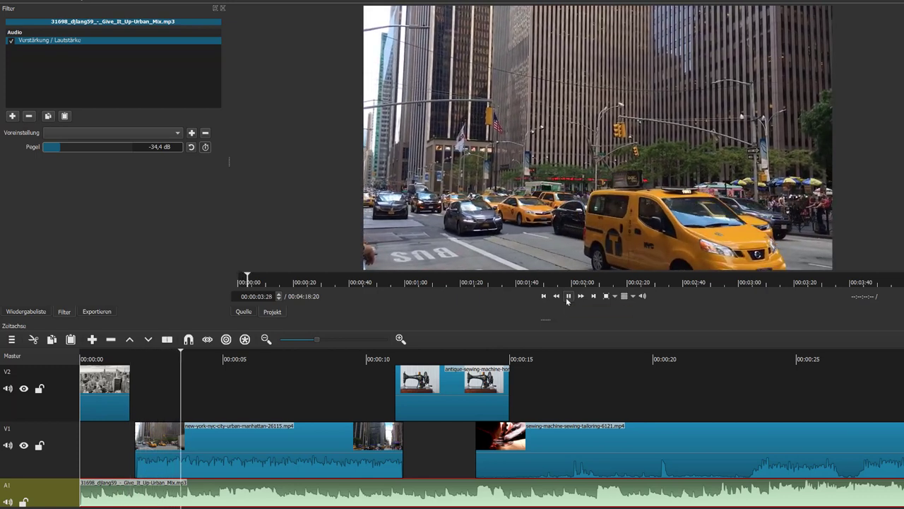
pyautogui.click(568, 297)
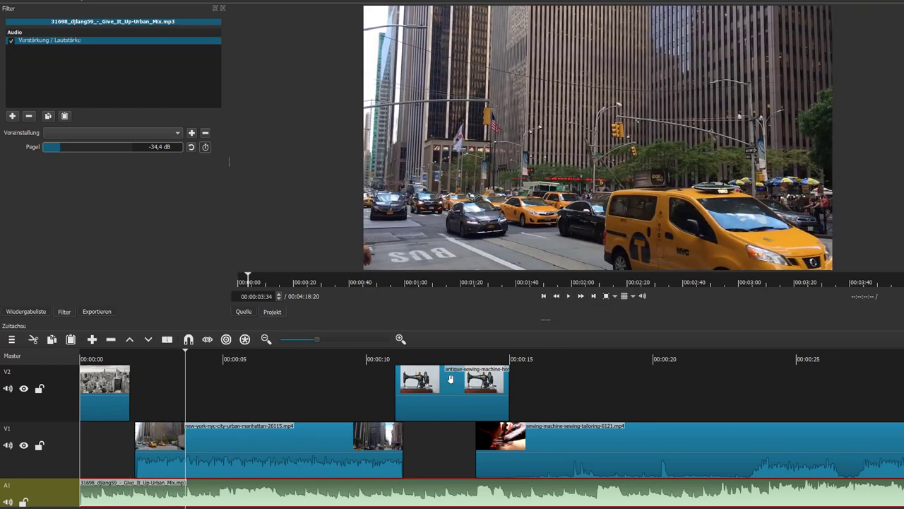
pyautogui.click(453, 380)
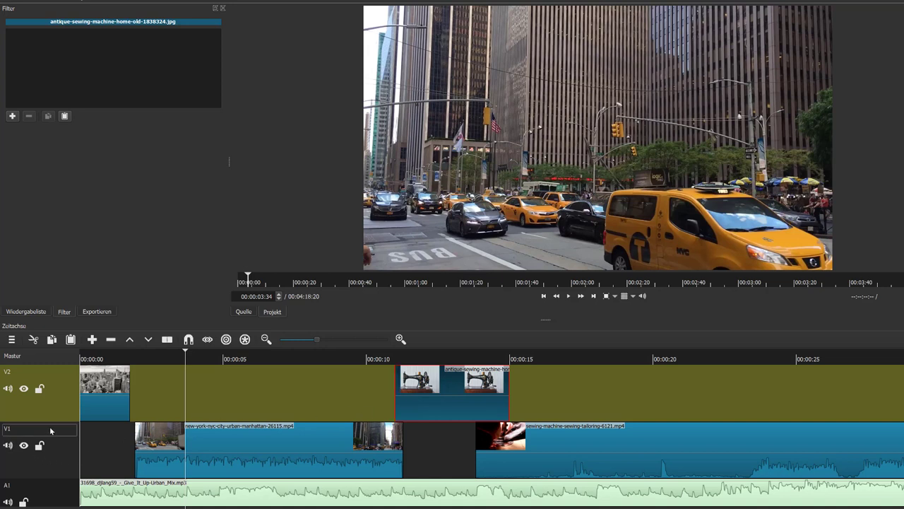
# Select the whole V1 track and look through the audio filters available for it.
pyautogui.click(69, 467)
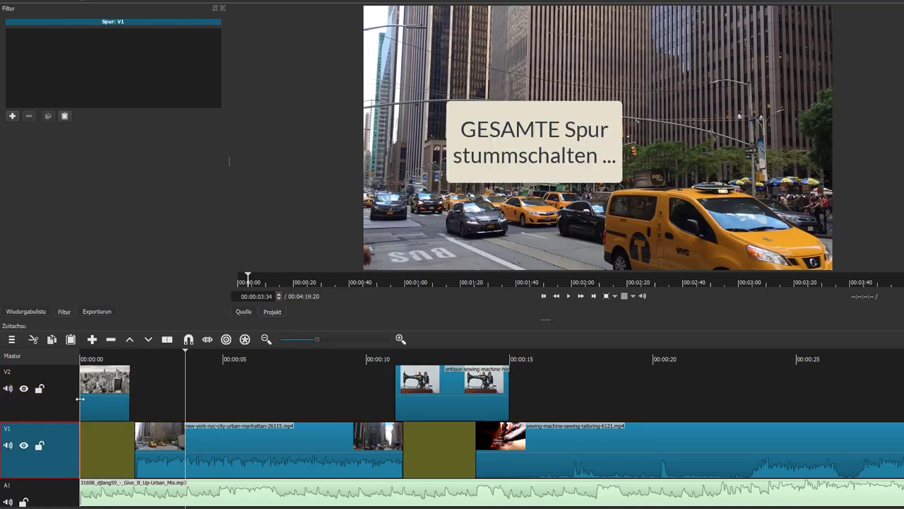
pyautogui.click(11, 117)
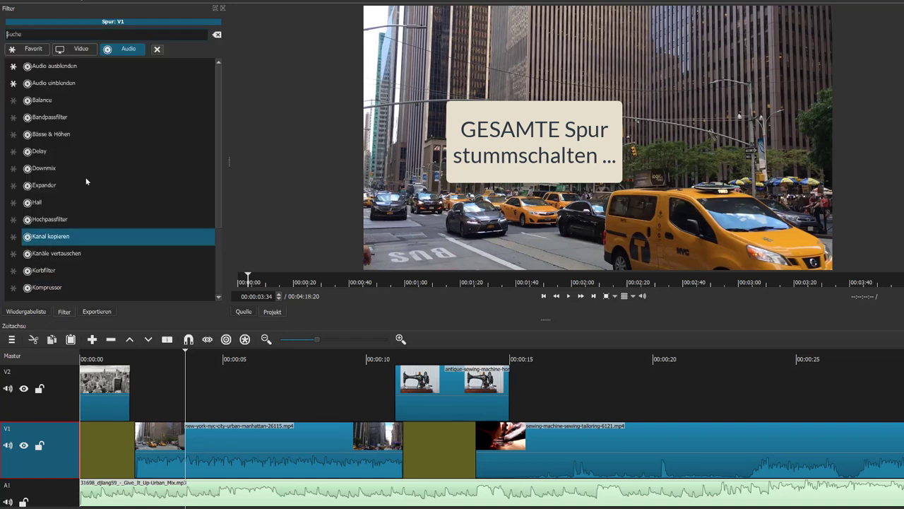
pyautogui.scroll(-2, 89, 169)
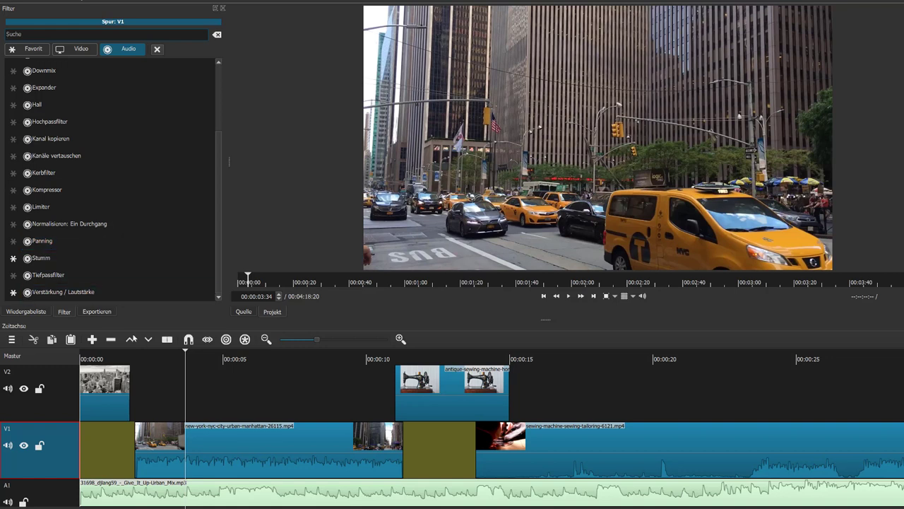
# Move the sewing clip on V1 earlier to about 12 s, and fit the antique sewing machine image on V2 exactly into the gap between the V1 clips.
pyautogui.click(563, 444)
pyautogui.moveTo(577, 446); pyautogui.dragTo(539, 443)
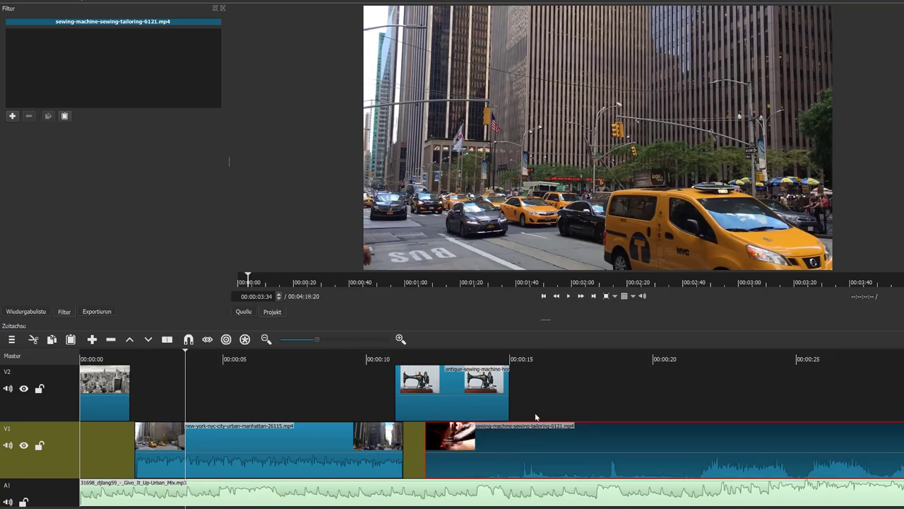
pyautogui.click(445, 377)
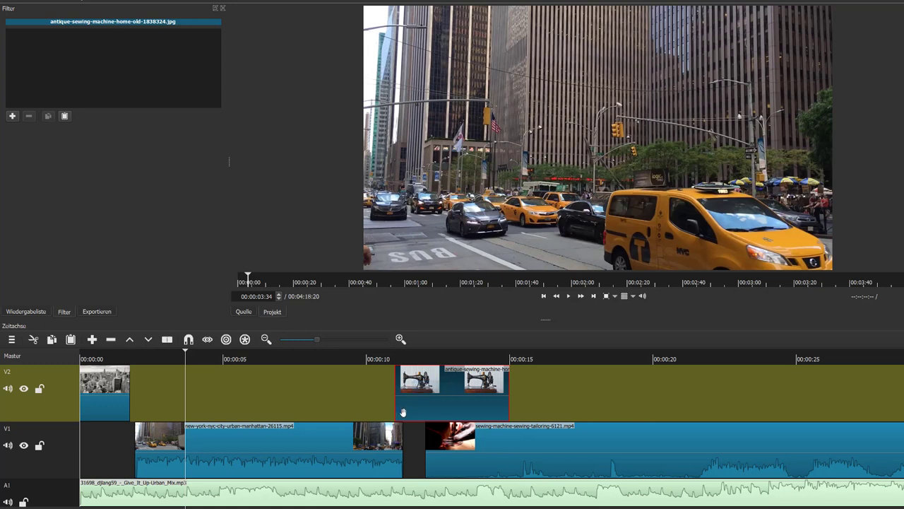
pyautogui.moveTo(423, 412)
pyautogui.mouseDown()
pyautogui.moveTo(457, 412)
pyautogui.moveTo(428, 410)
pyautogui.moveTo(430, 425)
pyautogui.mouseUp()
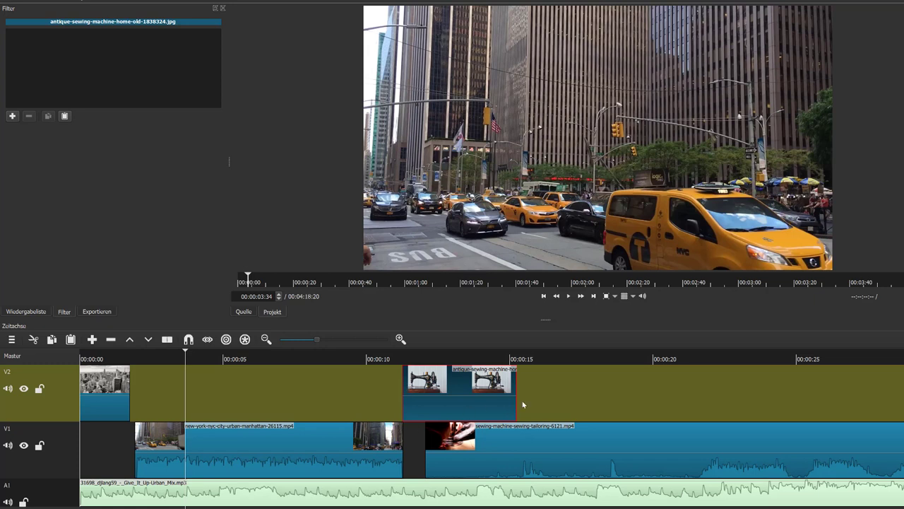
pyautogui.moveTo(516, 403); pyautogui.dragTo(416, 414)
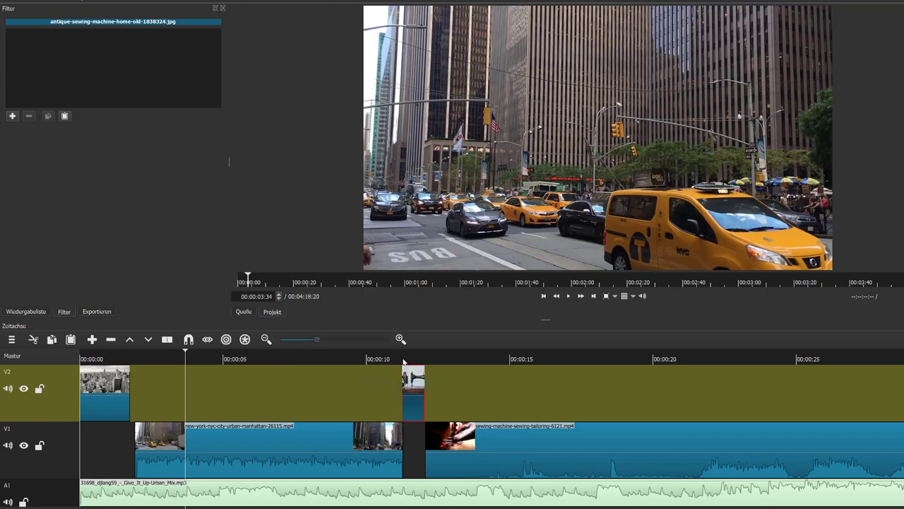
# Play the timeline from the start of the antique sewing machine image into the sewing clip to check the transition.
pyautogui.click(404, 360)
pyautogui.click(570, 298)
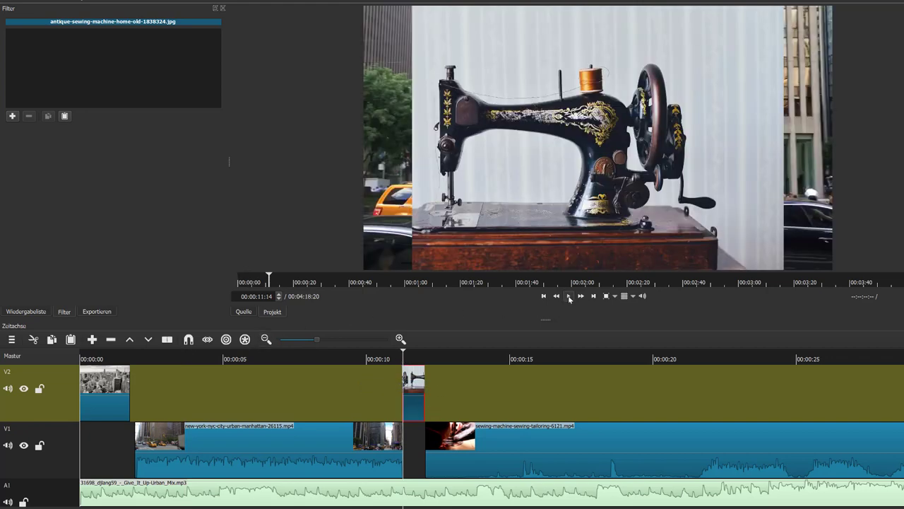
pyautogui.click(570, 297)
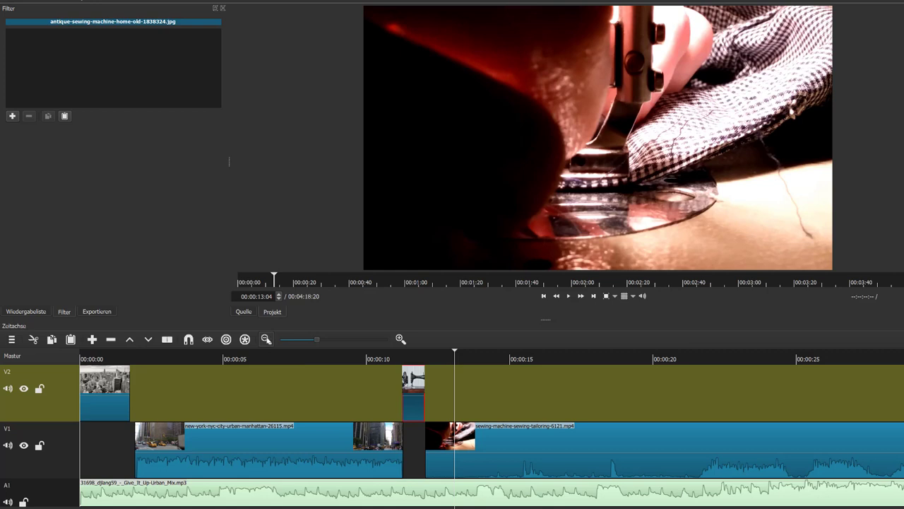
# Find the split point in the sewing clip on V1 and split the clip at 00:00:19:41.
pyautogui.click(267, 340)
pyautogui.click(267, 340)
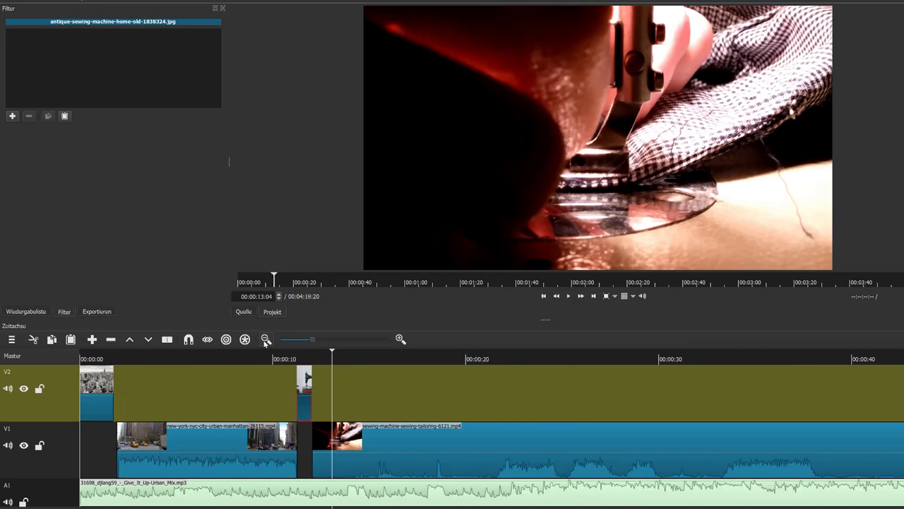
pyautogui.click(266, 340)
pyautogui.click(266, 340)
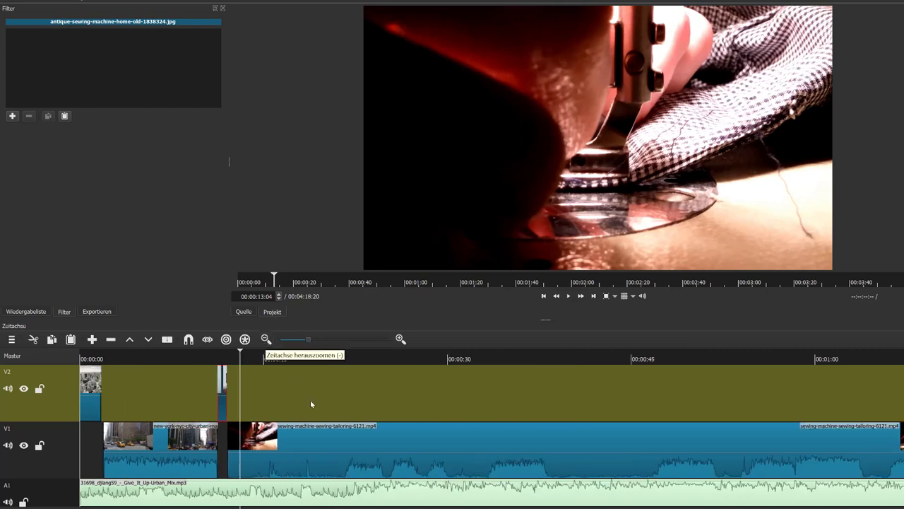
pyautogui.click(273, 358)
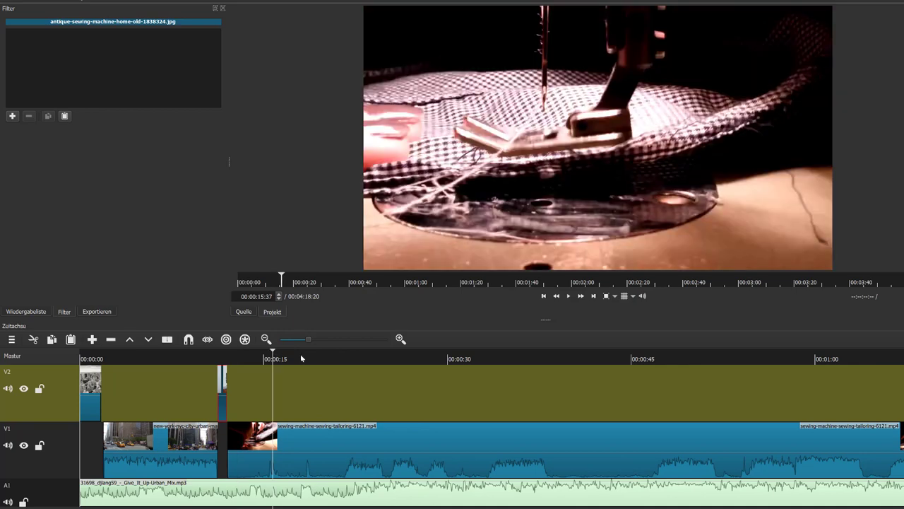
pyautogui.click(301, 358)
pyautogui.click(327, 357)
pyautogui.click(335, 357)
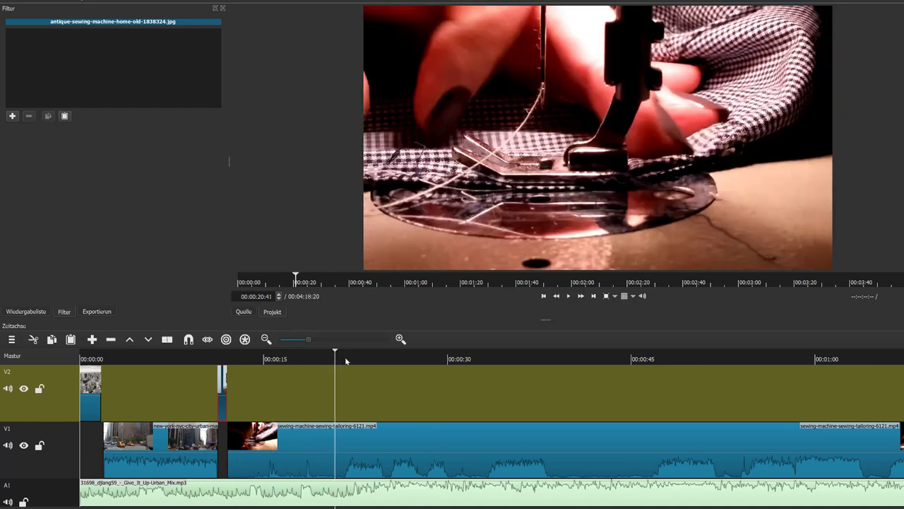
pyautogui.click(354, 356)
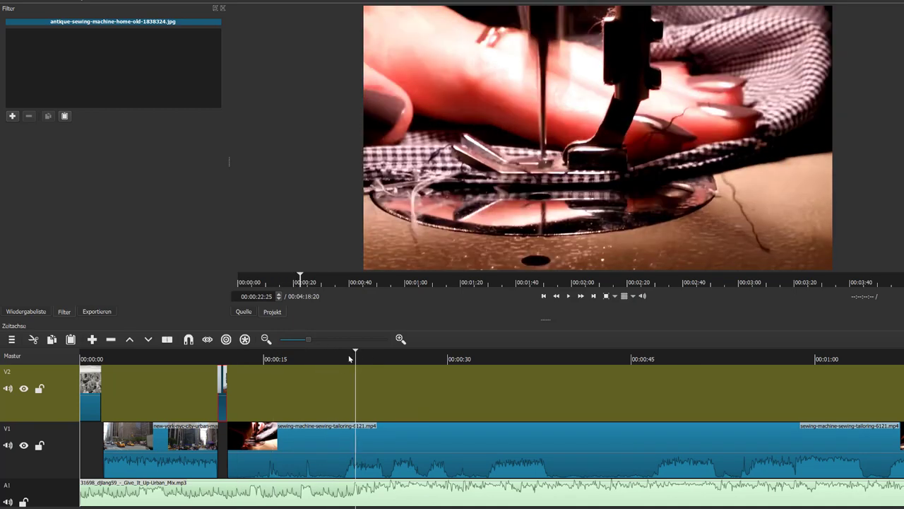
pyautogui.click(323, 356)
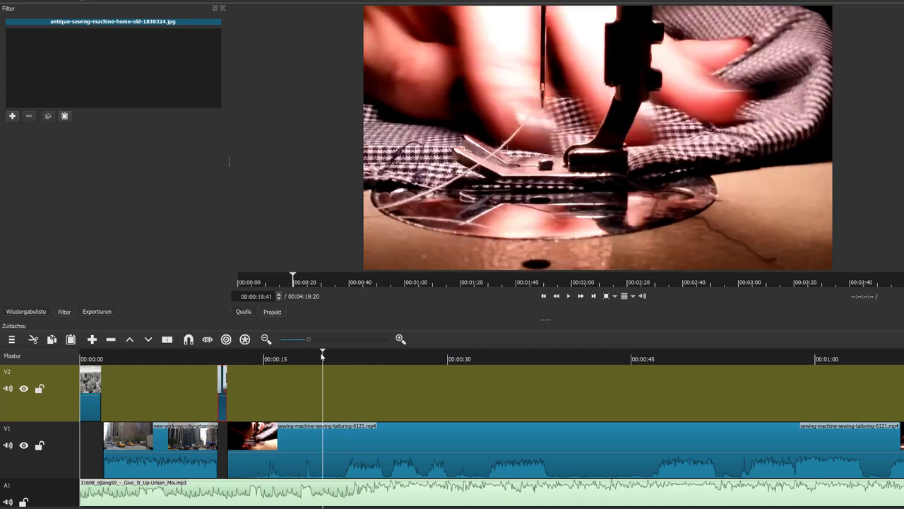
pyautogui.click(315, 435)
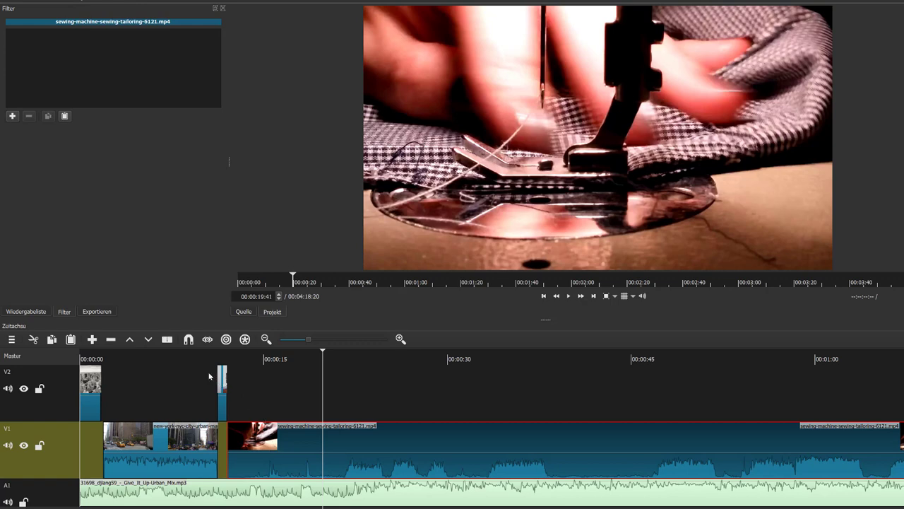
pyautogui.click(167, 339)
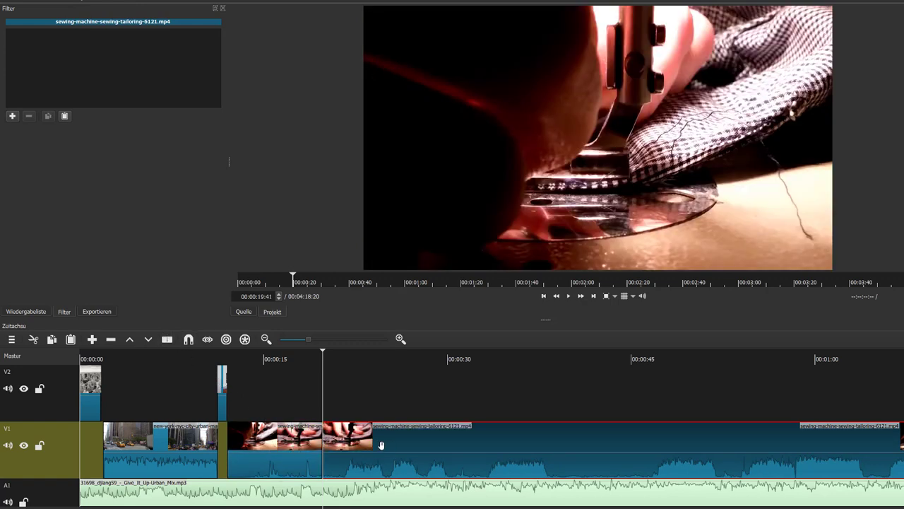
# Remove the first part of the split sewing clip on V1 so that the remaining part closes the gap.
pyautogui.click(286, 441)
pyautogui.rightClick(279, 444)
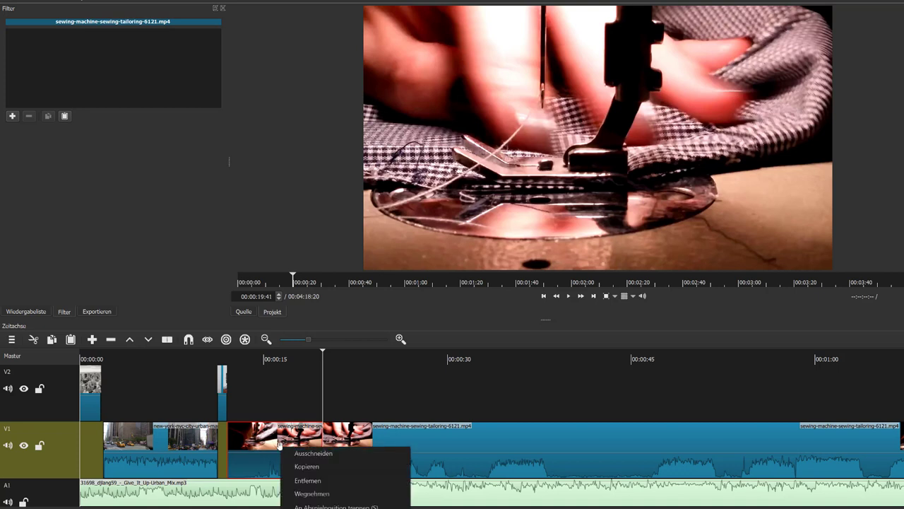
pyautogui.click(304, 477)
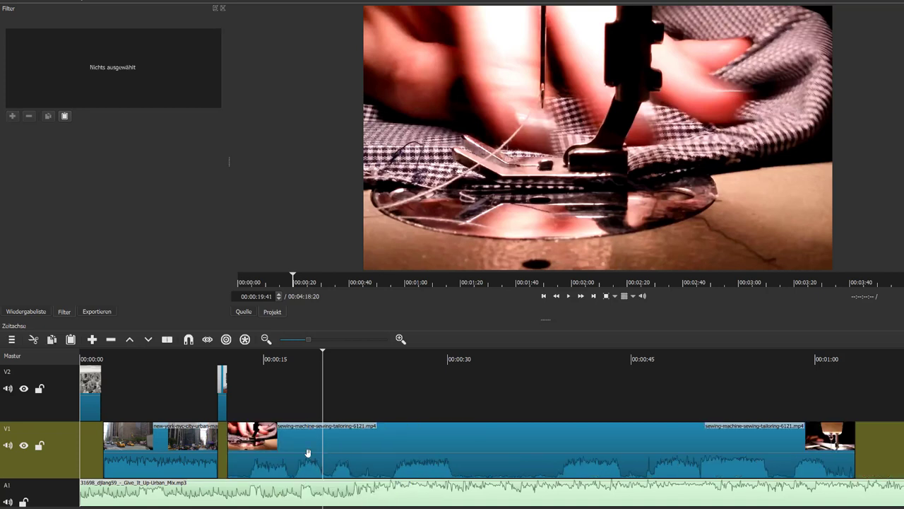
# Play the timeline from the antique sewing machine image into the shortened sewing clip to check its sound.
pyautogui.click(225, 357)
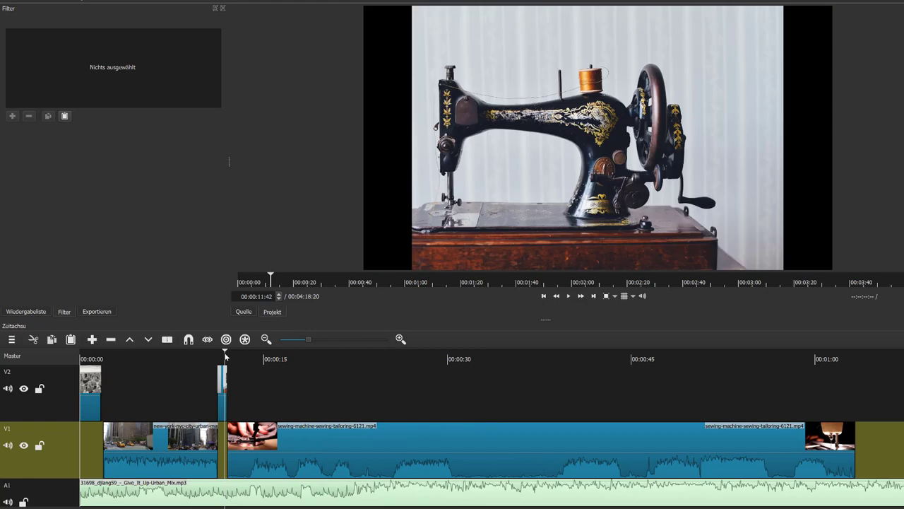
pyautogui.click(571, 296)
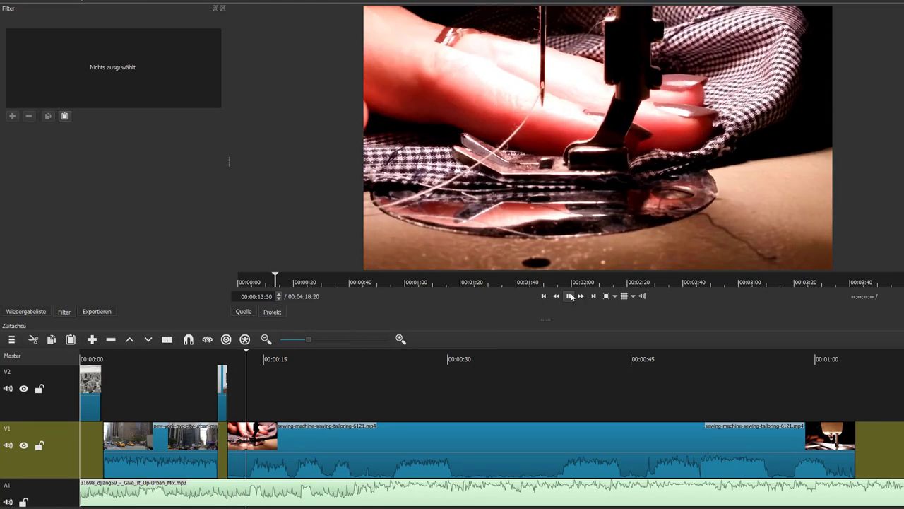
pyautogui.click(570, 296)
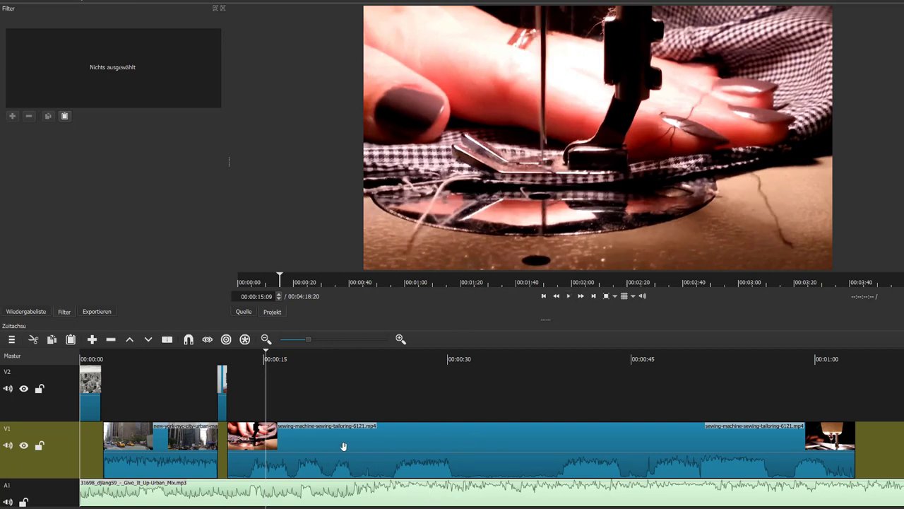
# Cut the section from 00:00:15:09 to 00:00:31:08 out of the music on A1, leaving a gap in its place.
pyautogui.click(276, 496)
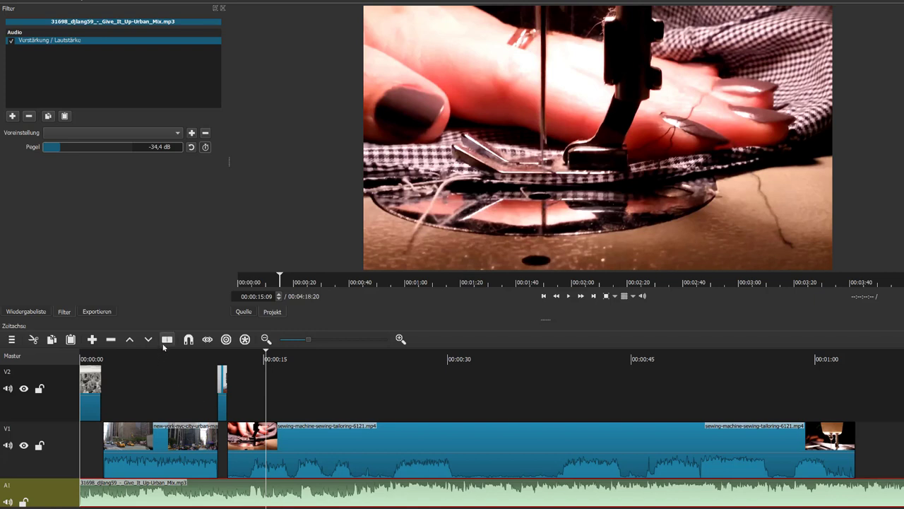
pyautogui.click(167, 340)
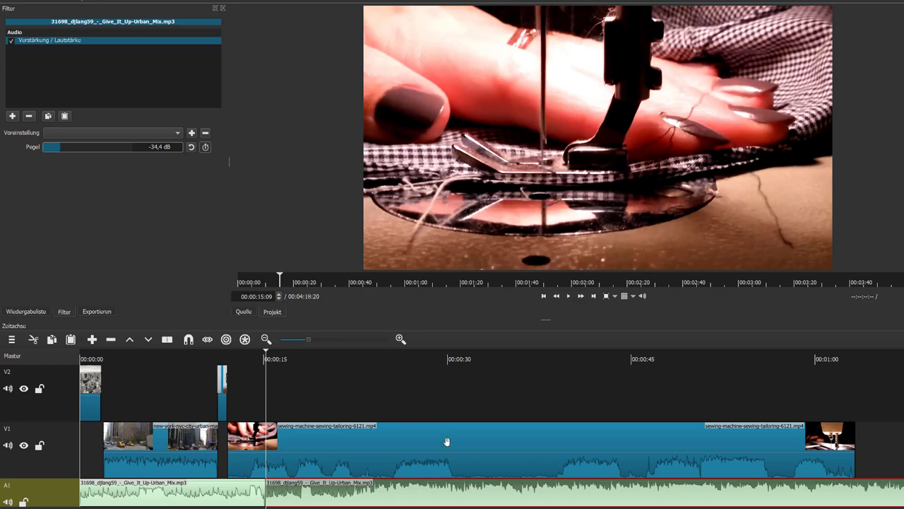
pyautogui.click(467, 359)
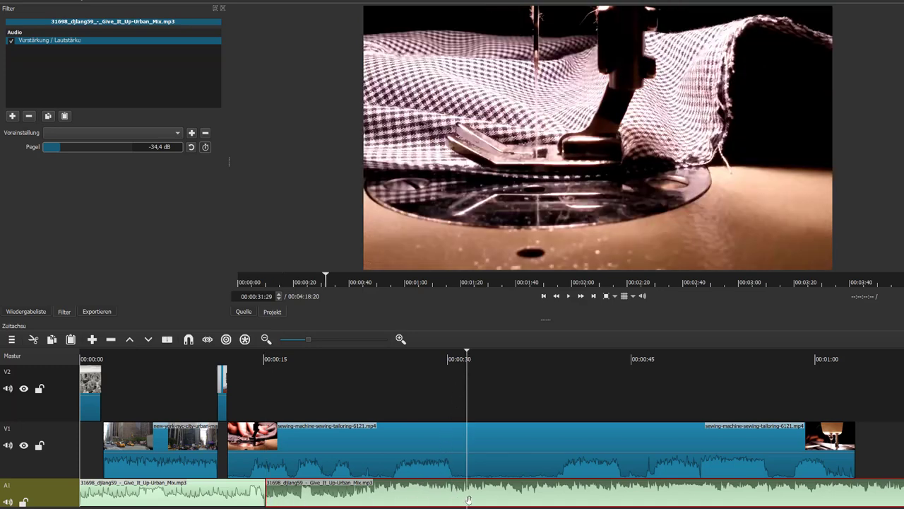
pyautogui.click(462, 359)
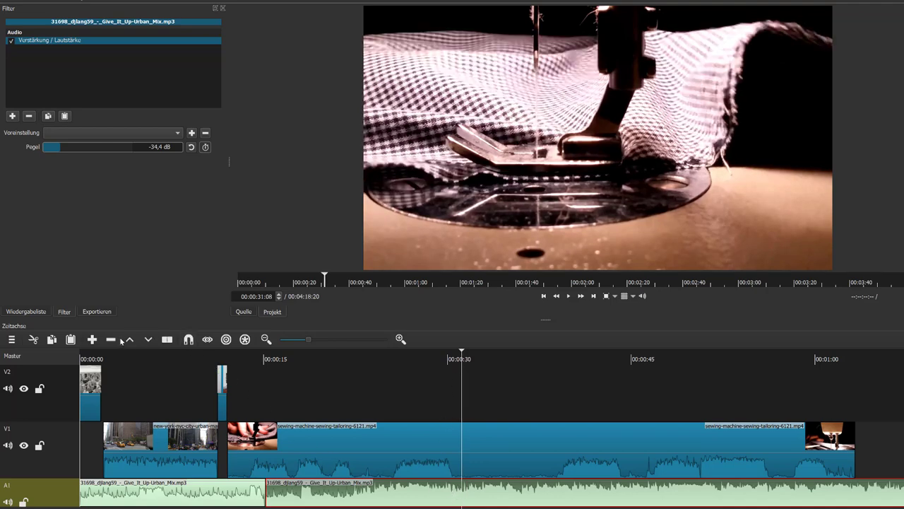
pyautogui.click(344, 482)
pyautogui.press('s')
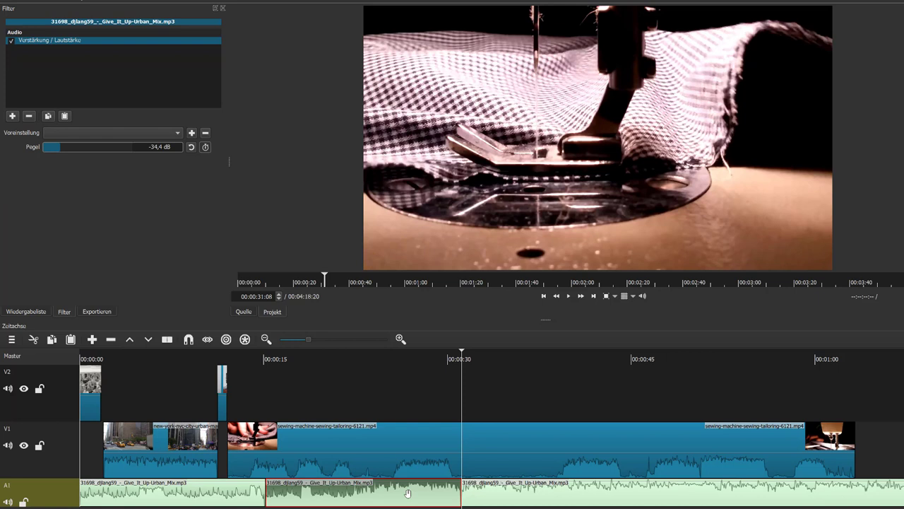
pyautogui.press('Delete')
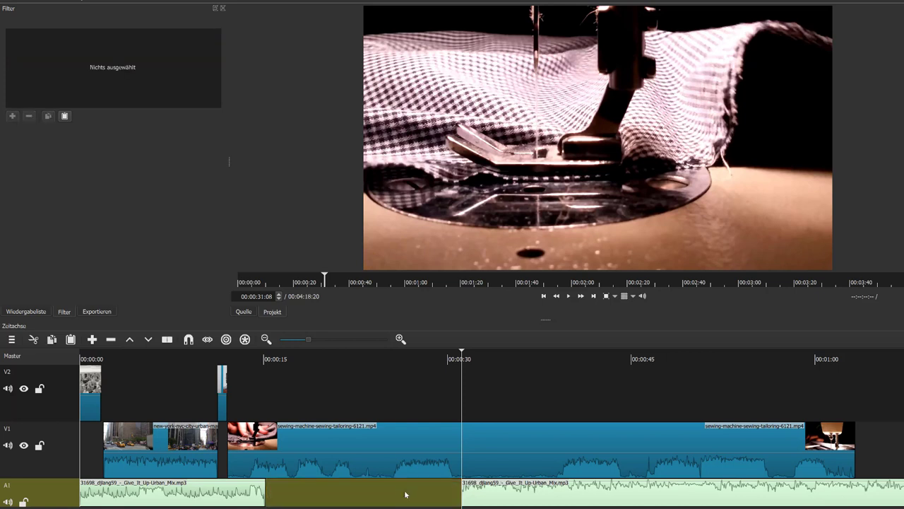
# Play the timeline from 00:00:23:42 across the music gap into the second music part, and return the playhead to 00:00:30:16.
pyautogui.click(373, 357)
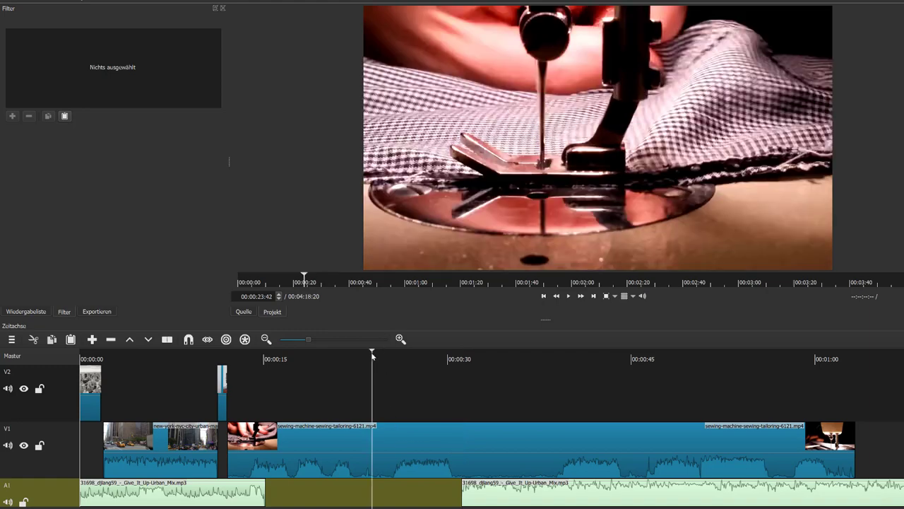
pyautogui.click(568, 296)
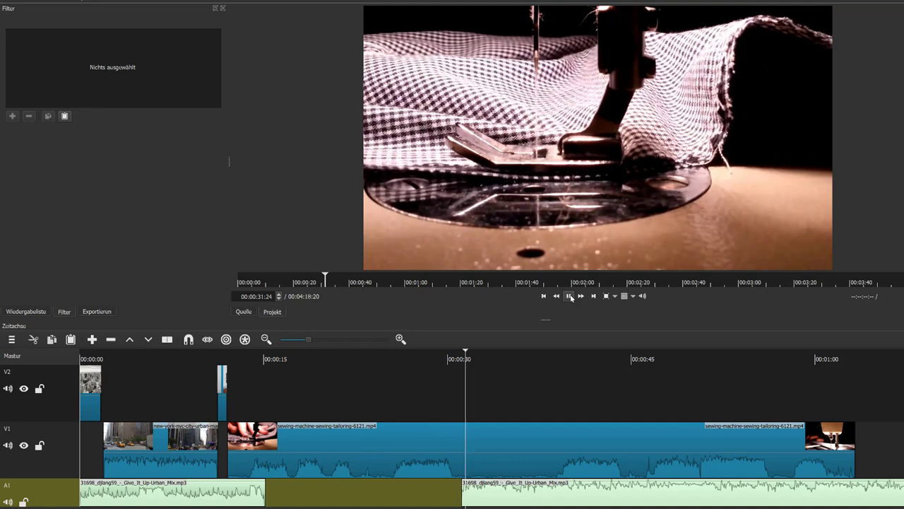
pyautogui.click(570, 296)
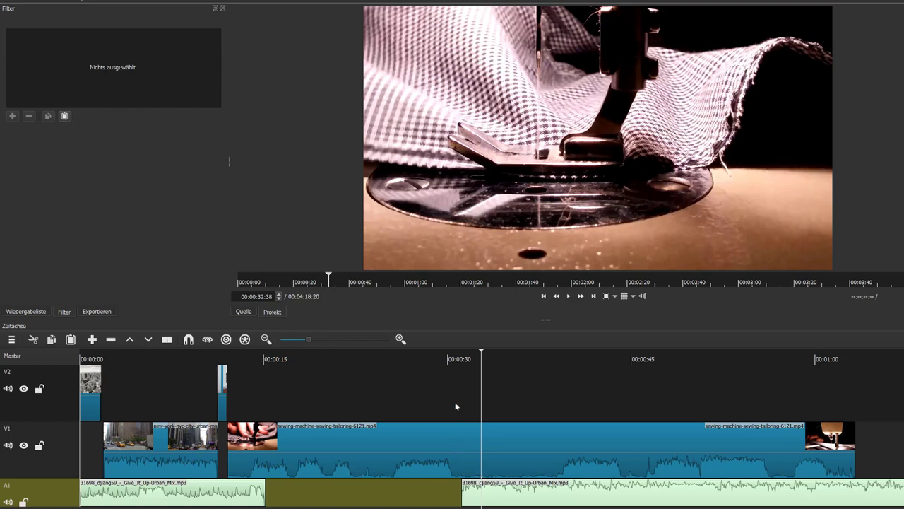
pyautogui.click(451, 359)
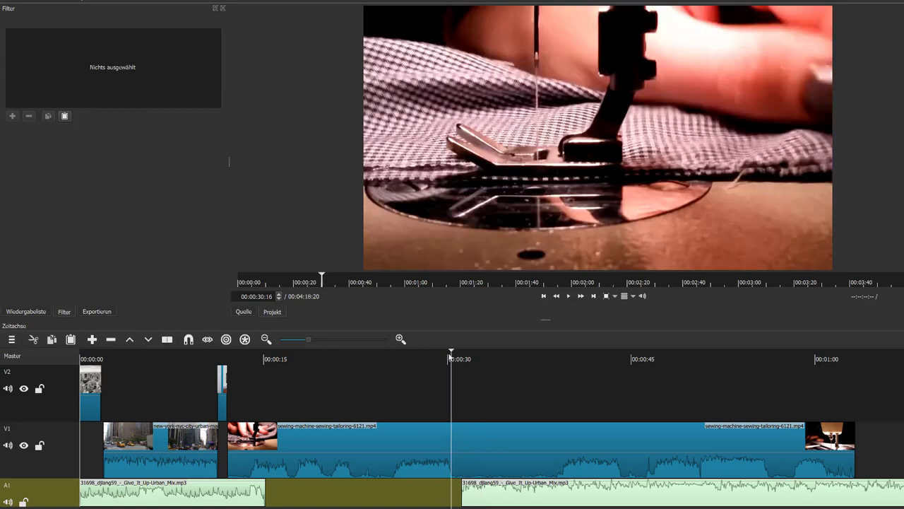
# Split the sewing clip on V1 at 00:00:30:35 and mute its second part with the Stumm filter.
pyautogui.click(456, 352)
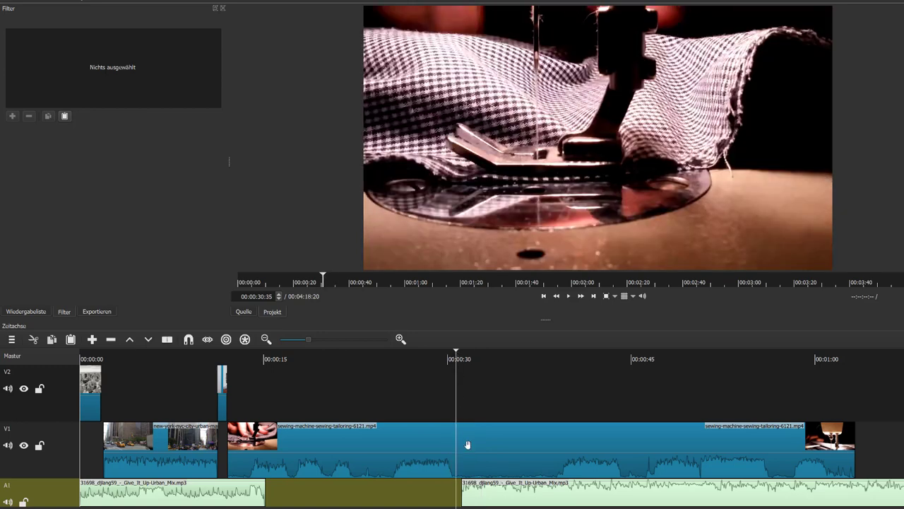
pyautogui.click(497, 442)
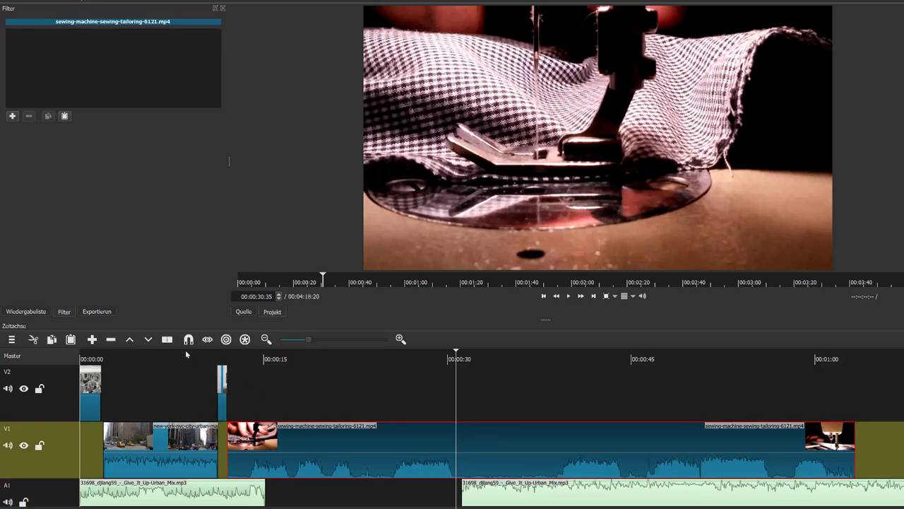
pyautogui.click(170, 340)
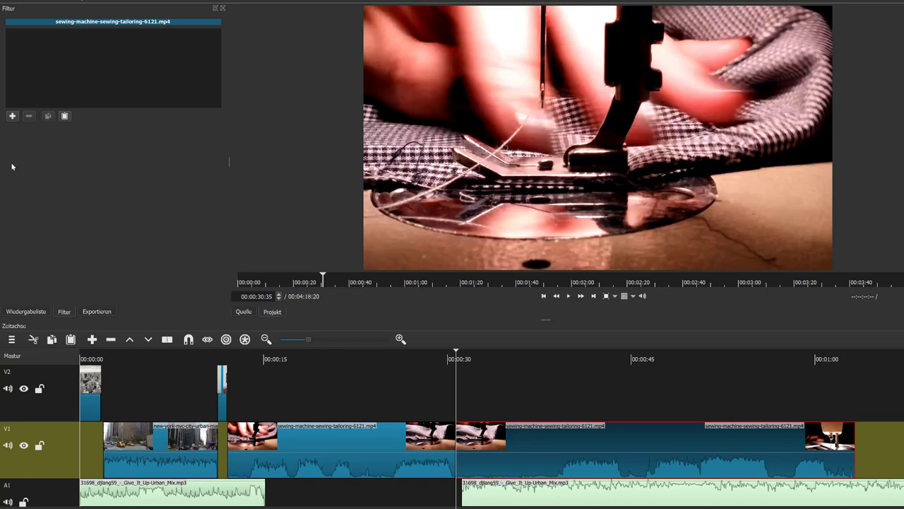
pyautogui.click(12, 116)
pyautogui.scroll(-3, 106, 226)
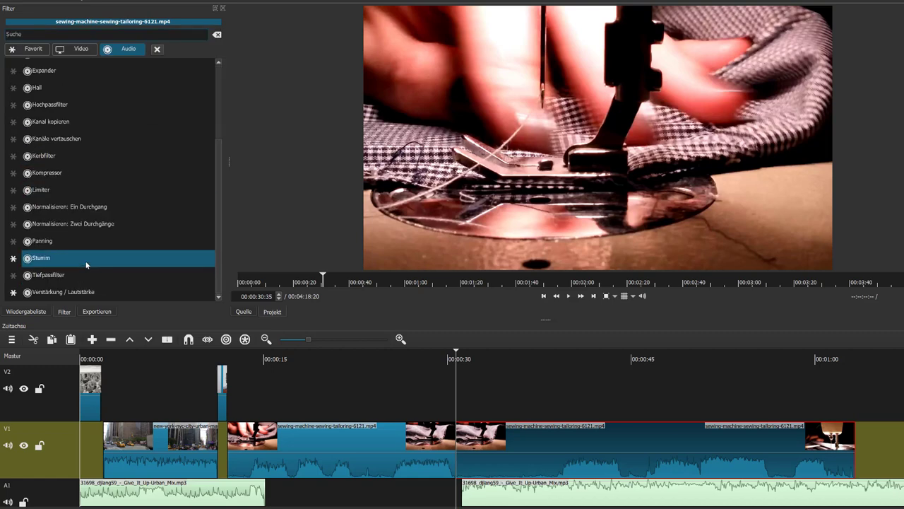
pyautogui.click(86, 263)
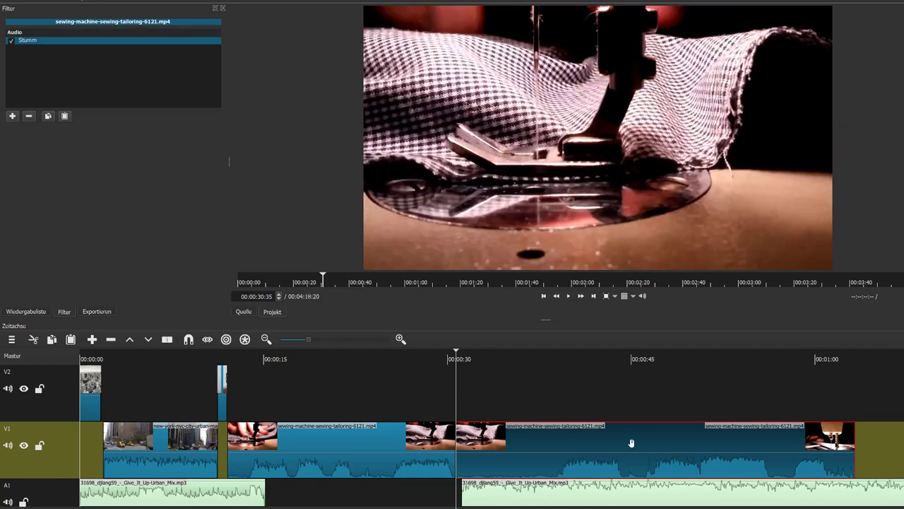
# Move the second music part on A1 to start at the 00:00:30:35 cut, and play from there to 00:00:43:15.
pyautogui.moveTo(558, 495); pyautogui.dragTo(546, 499)
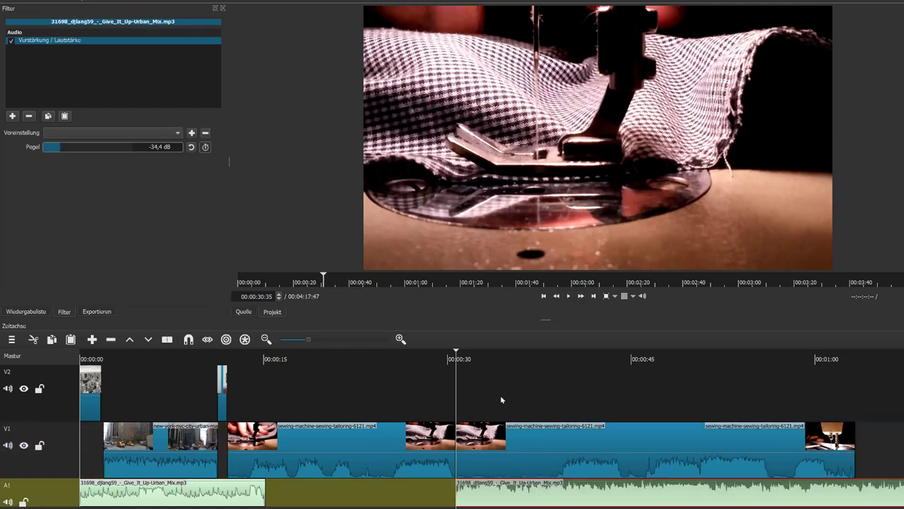
pyautogui.click(568, 296)
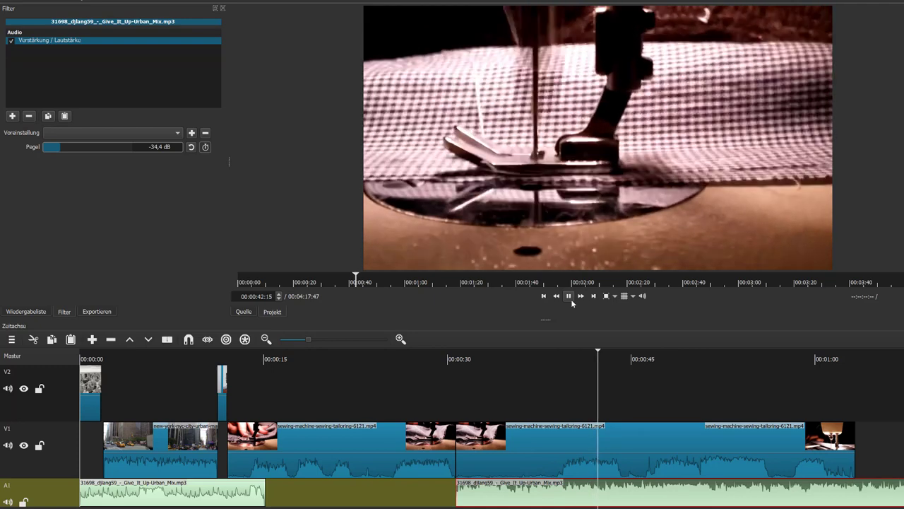
pyautogui.click(569, 297)
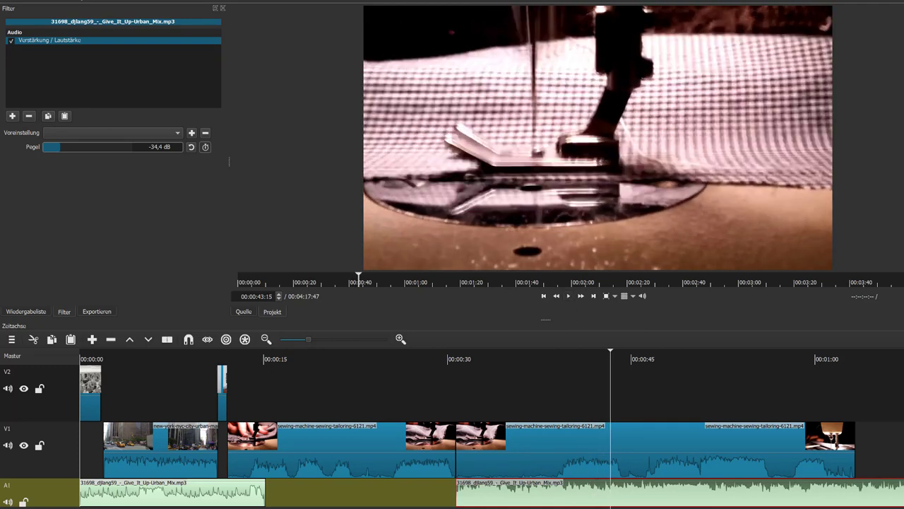
# Split the muted sewing clip on V1 at 00:00:43:15 and 00:00:46:36, and delete everything after the second cut.
pyautogui.click(602, 442)
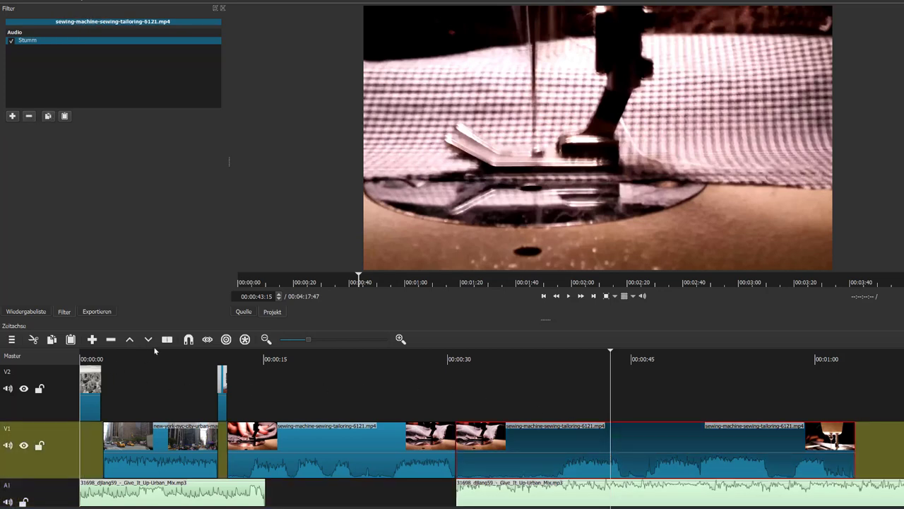
pyautogui.click(166, 339)
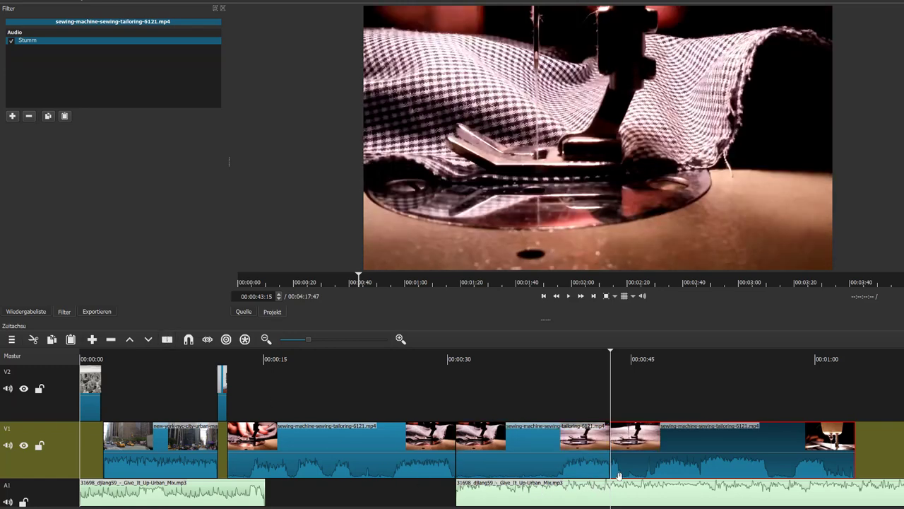
pyautogui.click(654, 359)
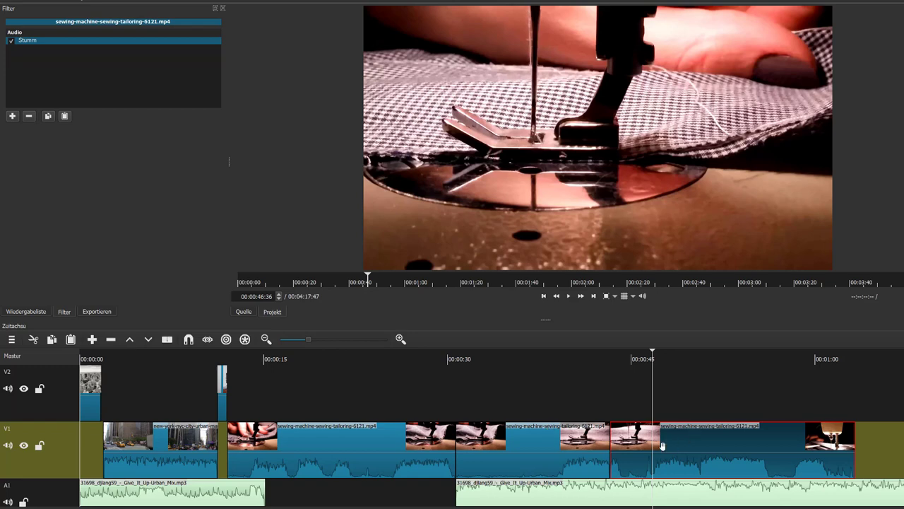
pyautogui.click(167, 340)
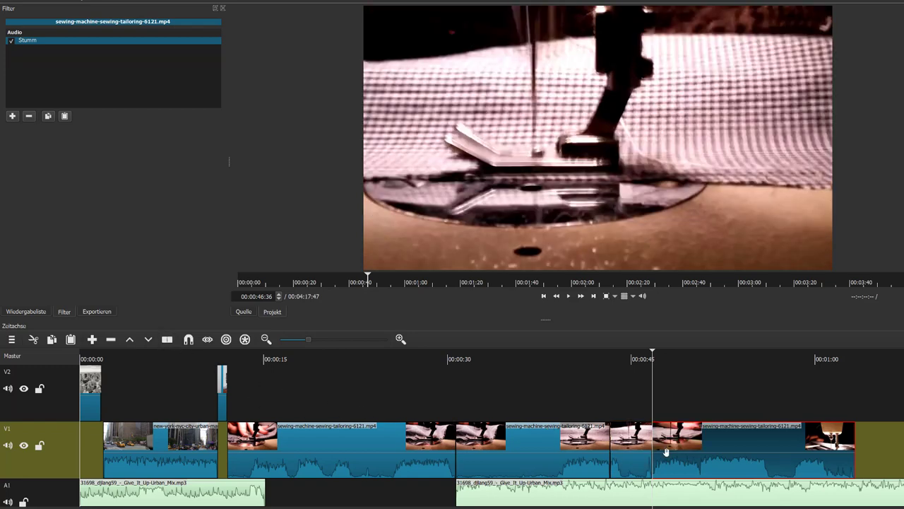
pyautogui.press('Delete')
# Split the music on A1 at 00:00:46:36 and delete the remainder so it ends with the video.
pyautogui.click(658, 500)
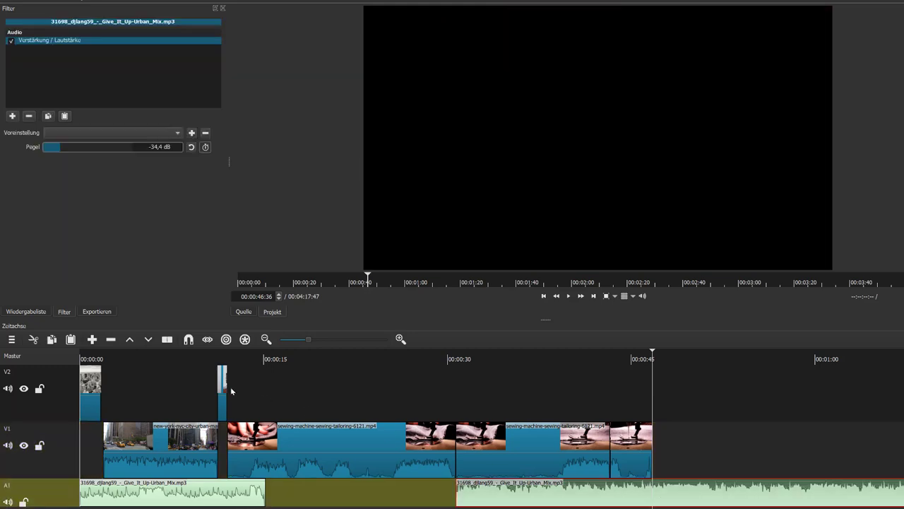
pyautogui.press('s')
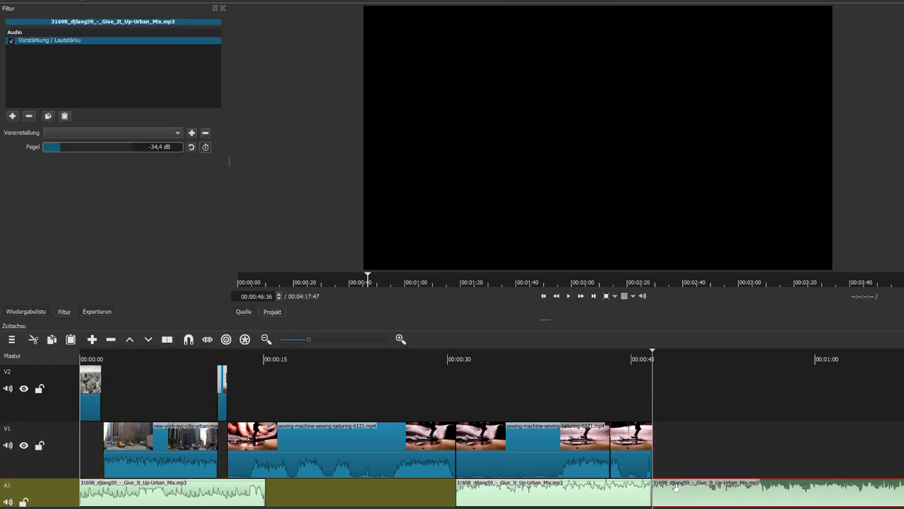
pyautogui.press('Delete')
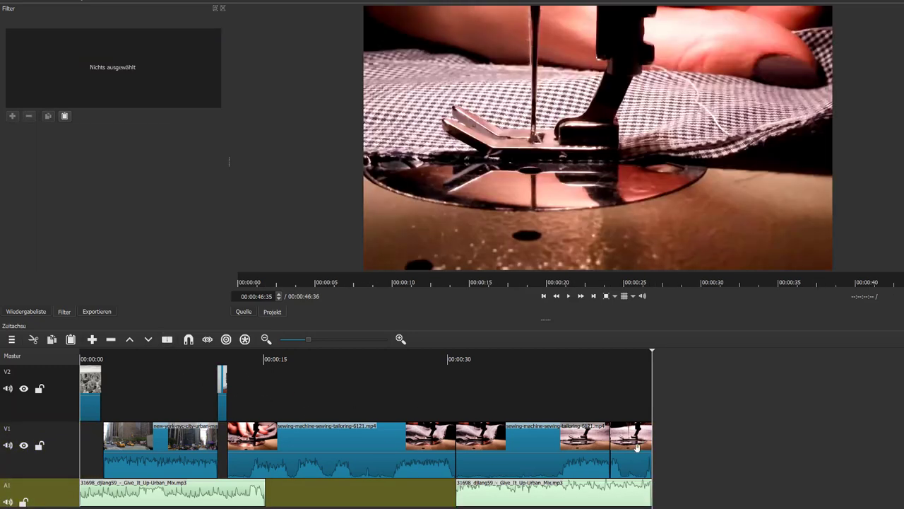
# Add the Text: Einfach video filter to the last short sewing clip on V1.
pyautogui.click(633, 434)
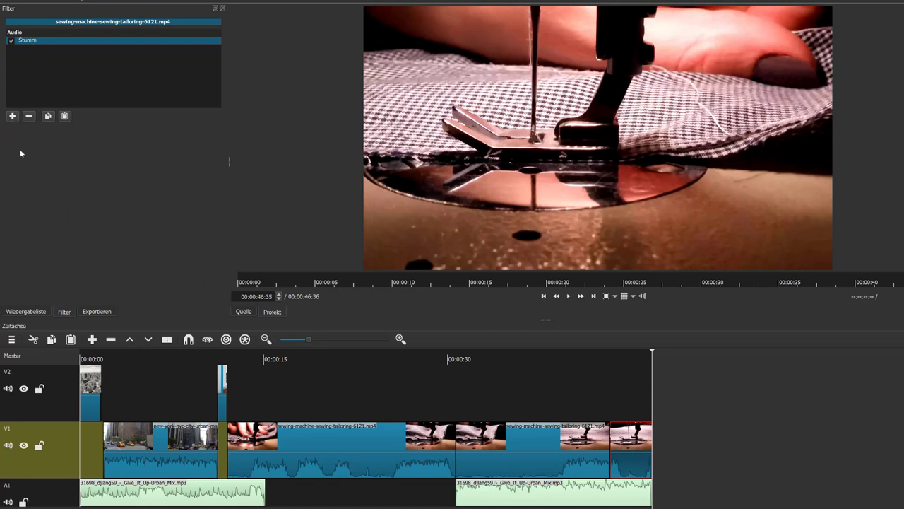
pyautogui.click(12, 116)
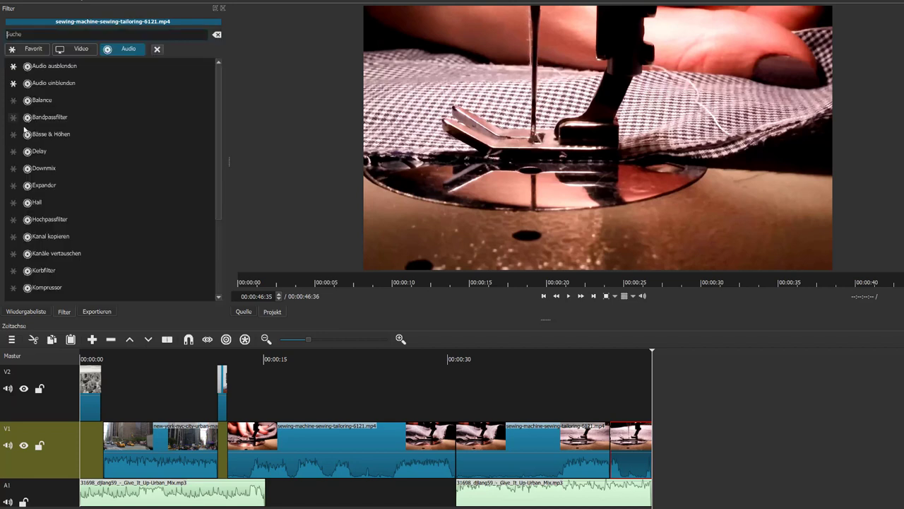
pyautogui.click(70, 51)
pyautogui.scroll(-15, 102, 145)
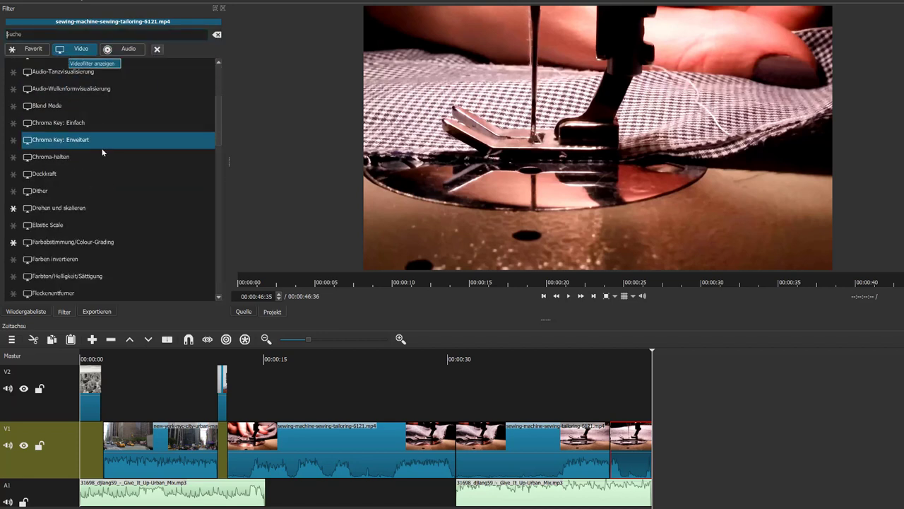
pyautogui.scroll(-5, 103, 145)
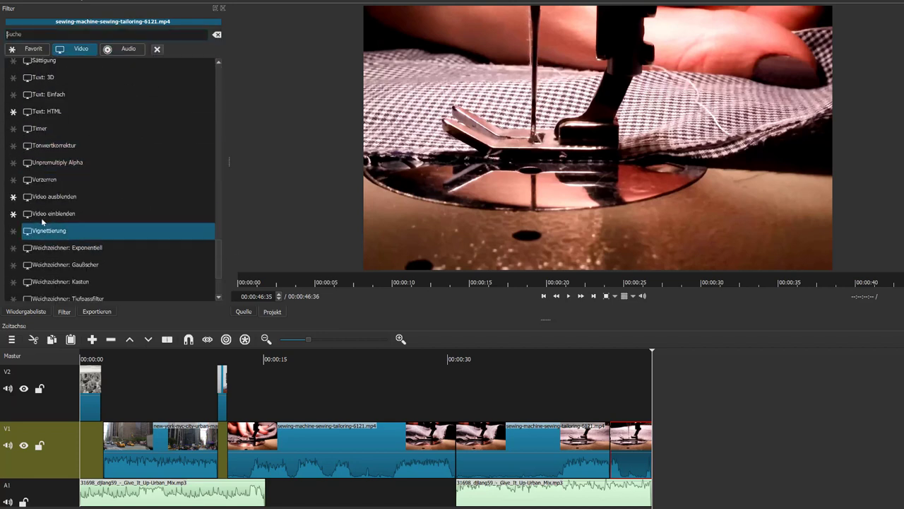
pyautogui.scroll(5, 37, 201)
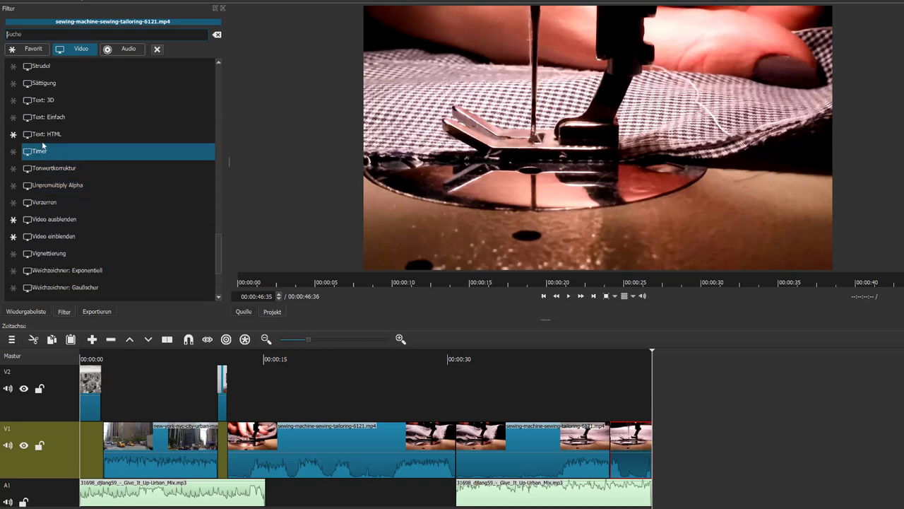
pyautogui.click(48, 126)
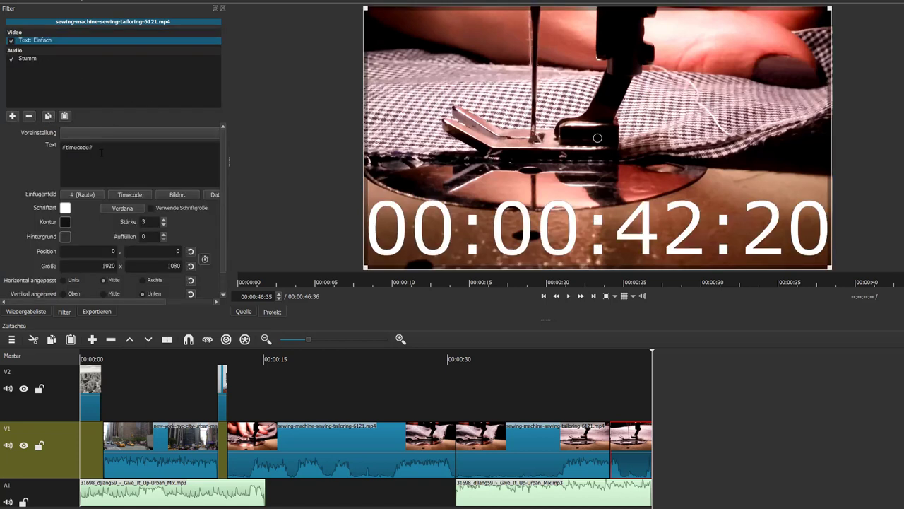
# Replace the timecode placeholder with the text "Danke für deine Aufmerksamkeit", breaking the line before "Aufmerksamkeit".
pyautogui.moveTo(101, 152); pyautogui.dragTo(55, 142)
pyautogui.write('Da')
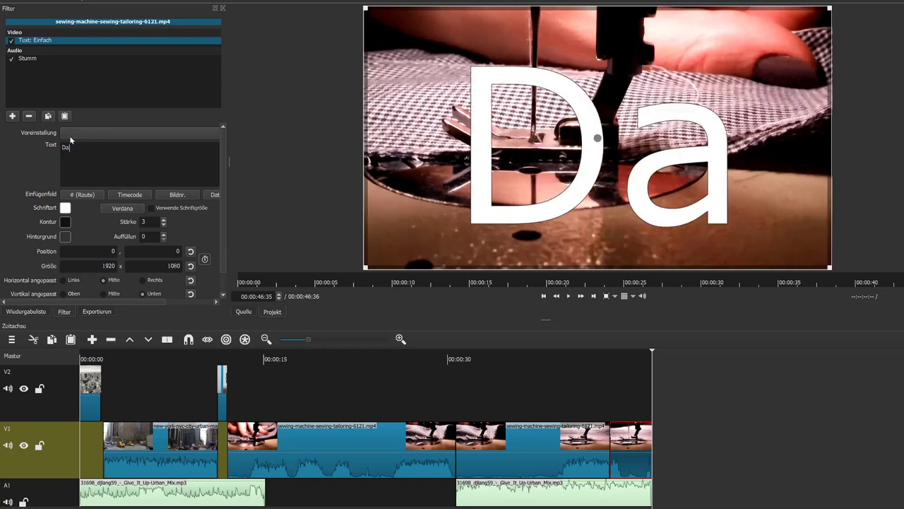
pyautogui.write('nke für deine')
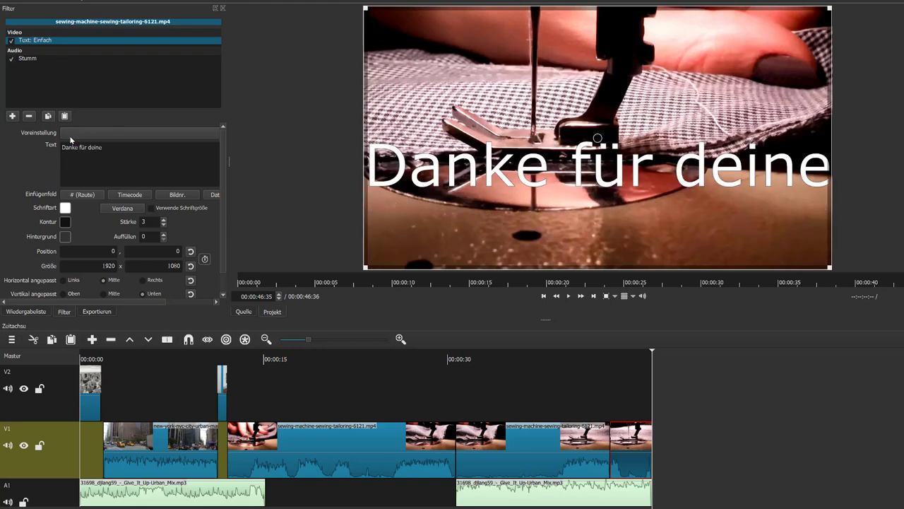
pyautogui.press('Return')
pyautogui.write('Au')
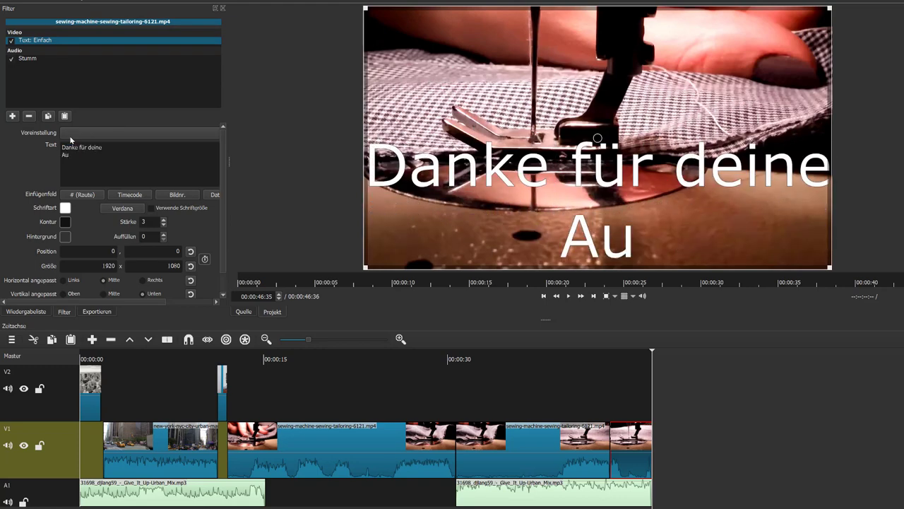
pyautogui.write('fmerksamkeit')
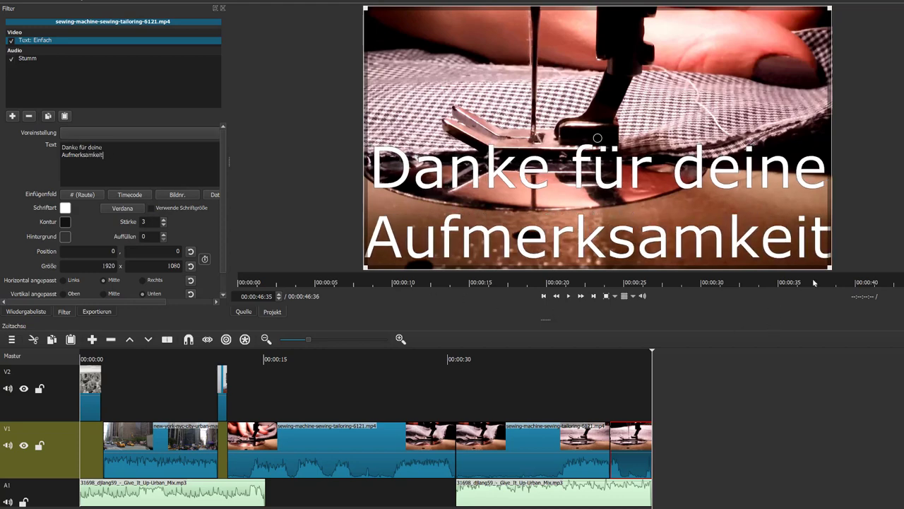
# Shrink the text frame to about 1276 x 595 and place it at about 432, 451 in the image's lower right area.
pyautogui.moveTo(832, 269); pyautogui.dragTo(730, 188)
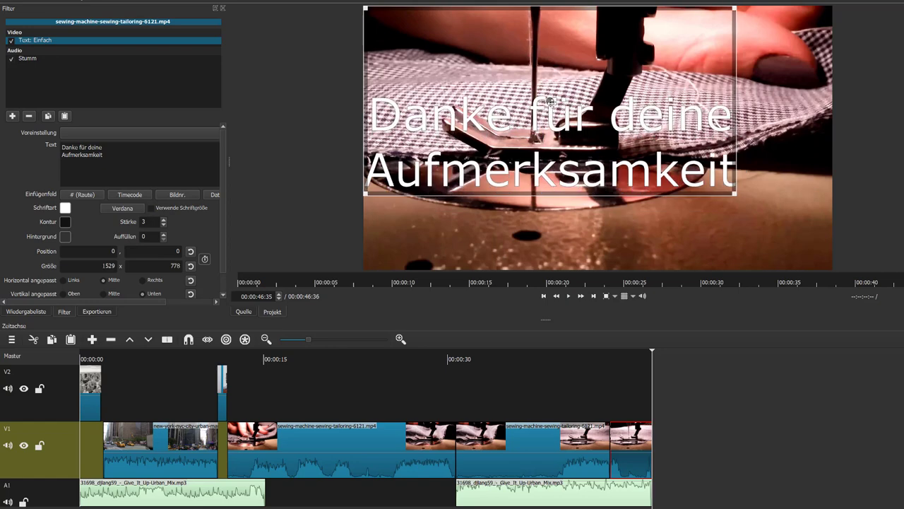
pyautogui.moveTo(551, 104); pyautogui.dragTo(601, 179)
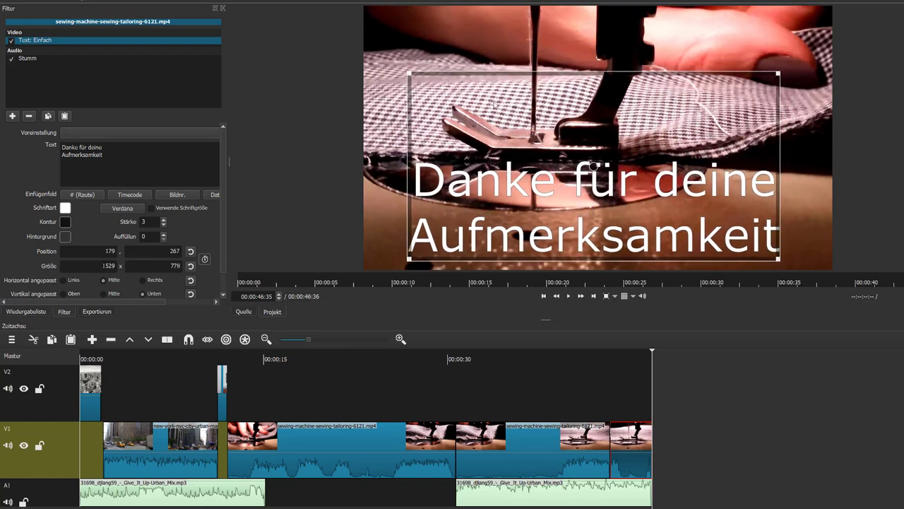
pyautogui.moveTo(410, 74); pyautogui.dragTo(478, 128)
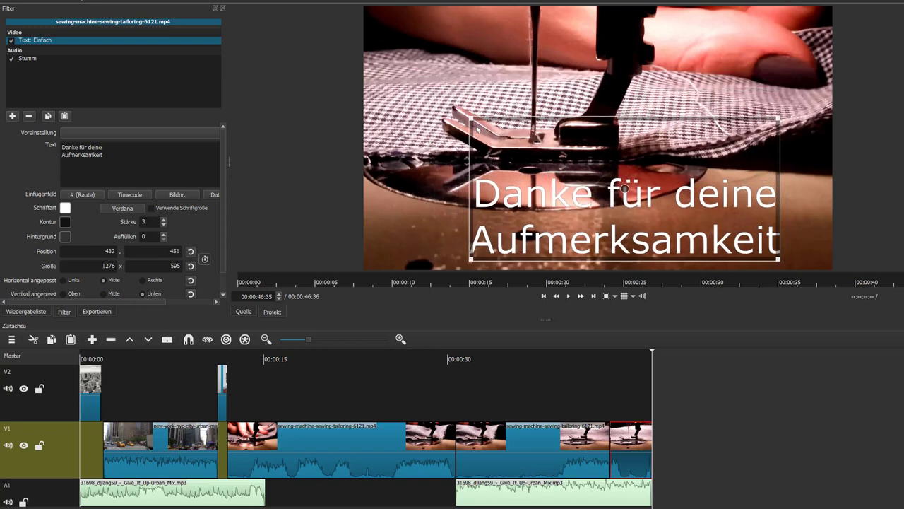
# Review the street clip at 00:00:09:22 and the opening title at 00:00:01:03, and open the export settings.
pyautogui.click(482, 362)
pyautogui.click(197, 359)
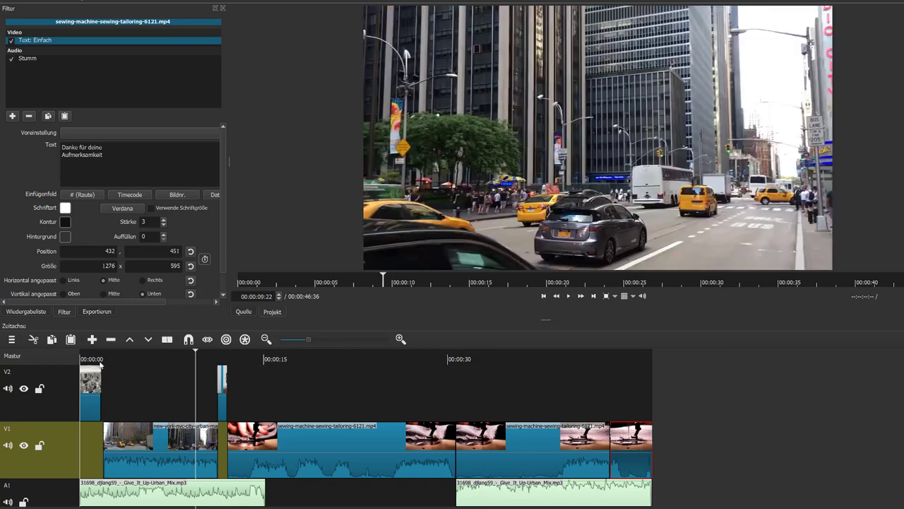
pyautogui.click(94, 358)
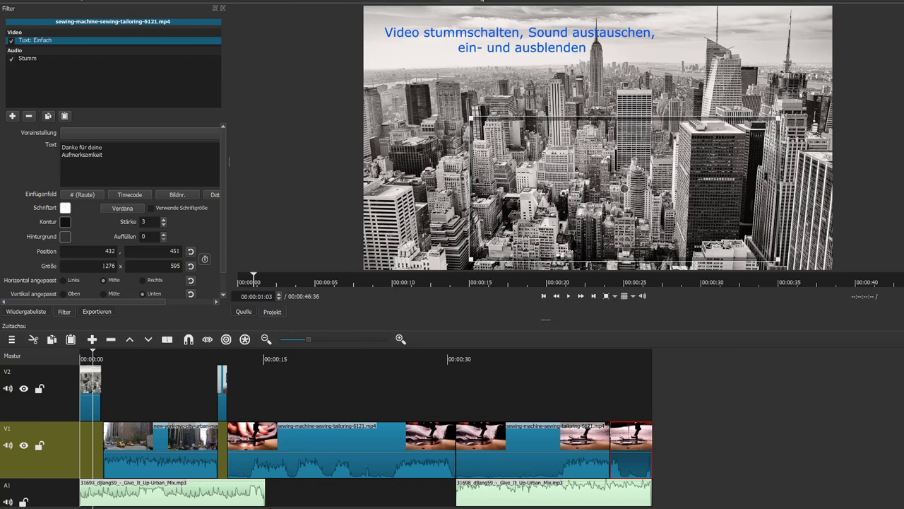
pyautogui.hotkey('ctrl', 'e')
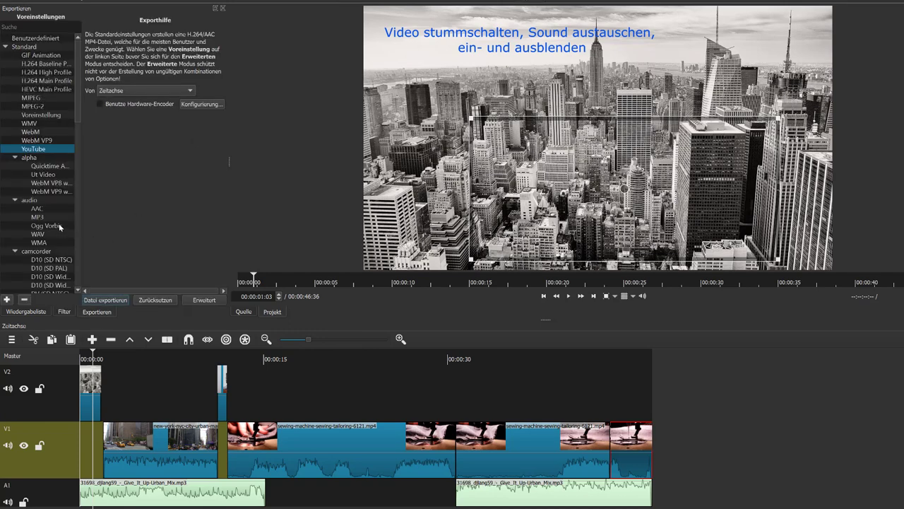